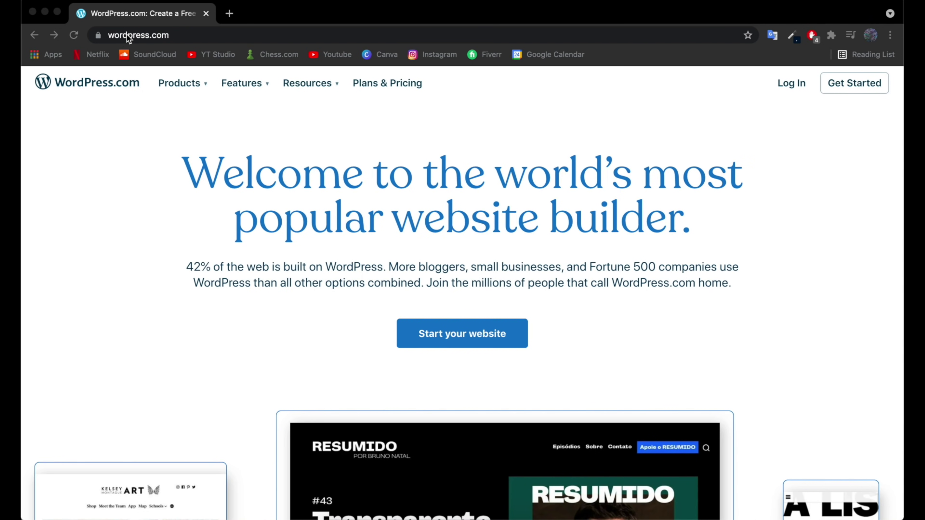
Step: Start creating a new website from the WordPress.com home page
left_click(172, 140)
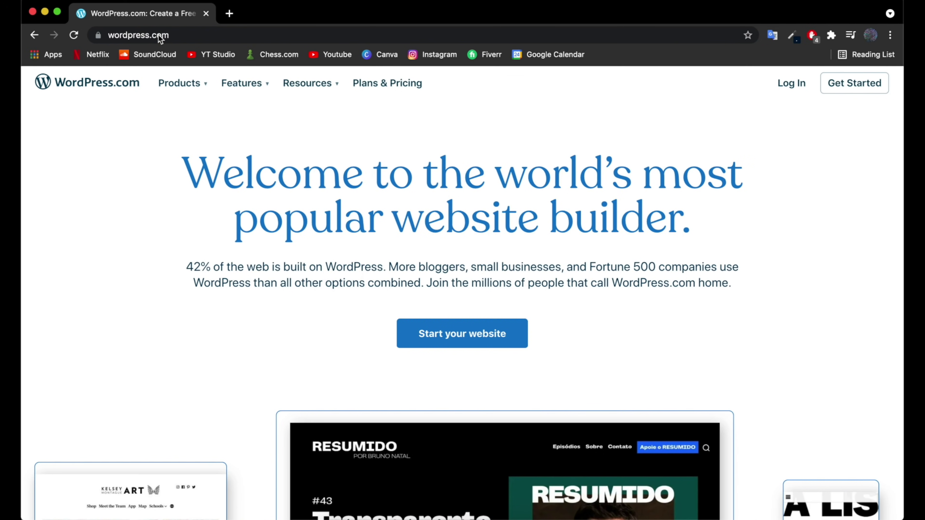
left_click(454, 331)
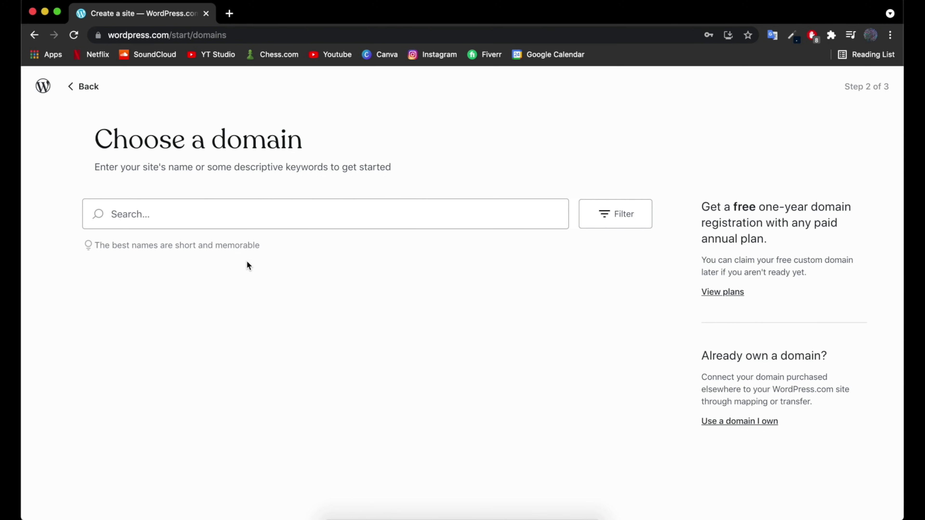
Step: Search for the domain "aboutmeasaperson", select the free aboutmeasaperson.wordpress.com address, and start with a free site
type("aboutme")
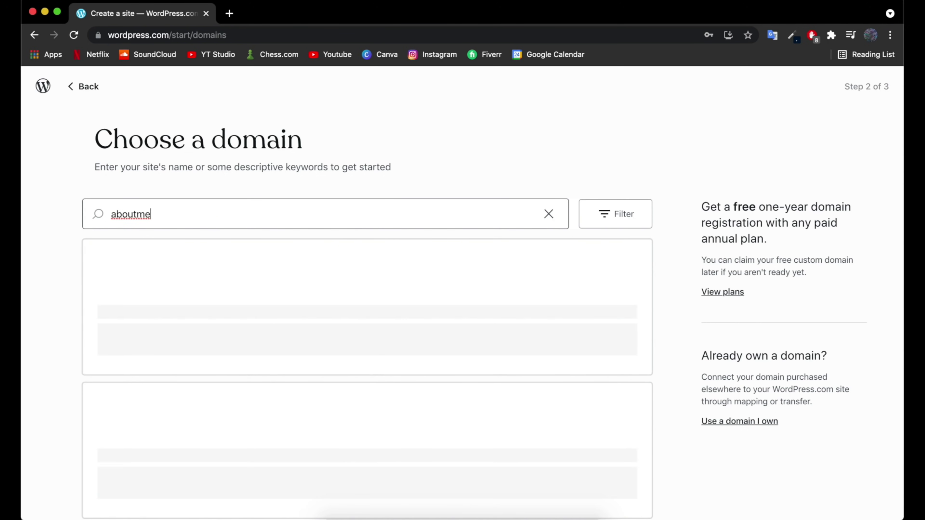
type("asaperson")
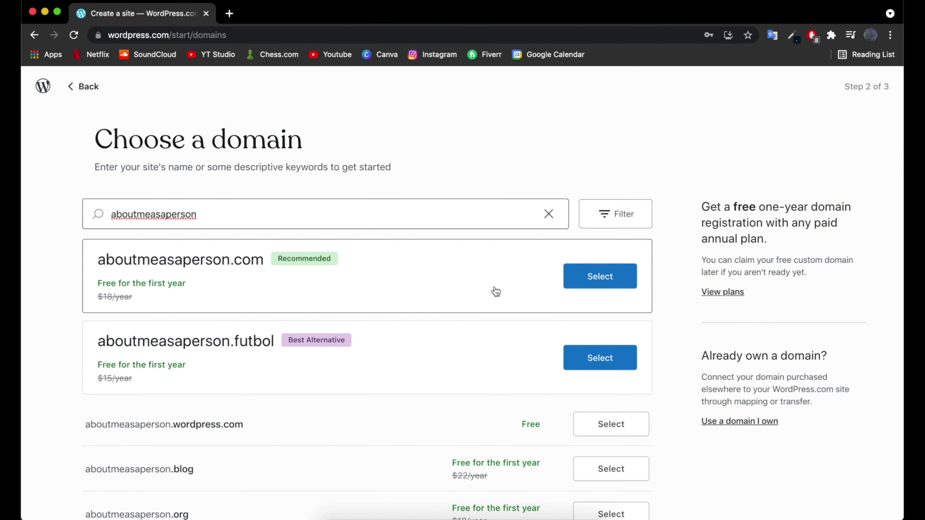
scroll(495, 291, "down", 3)
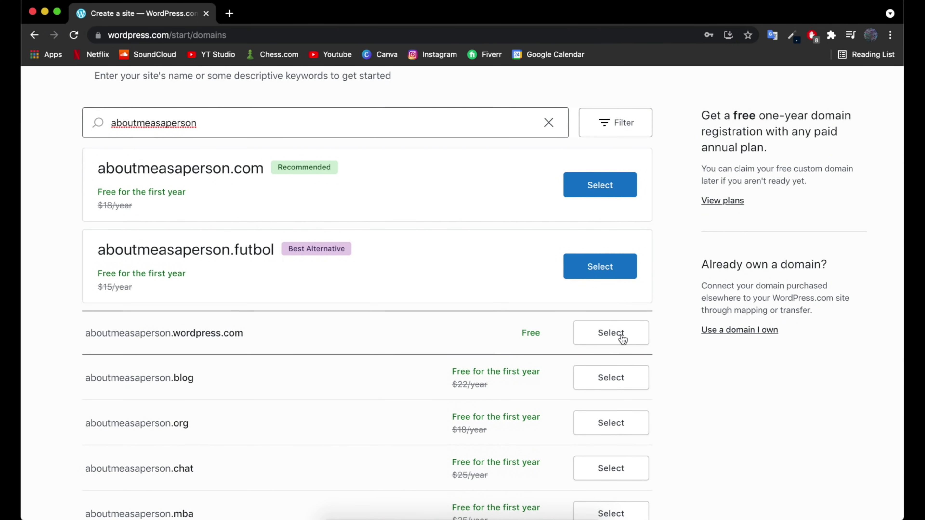
left_click(611, 334)
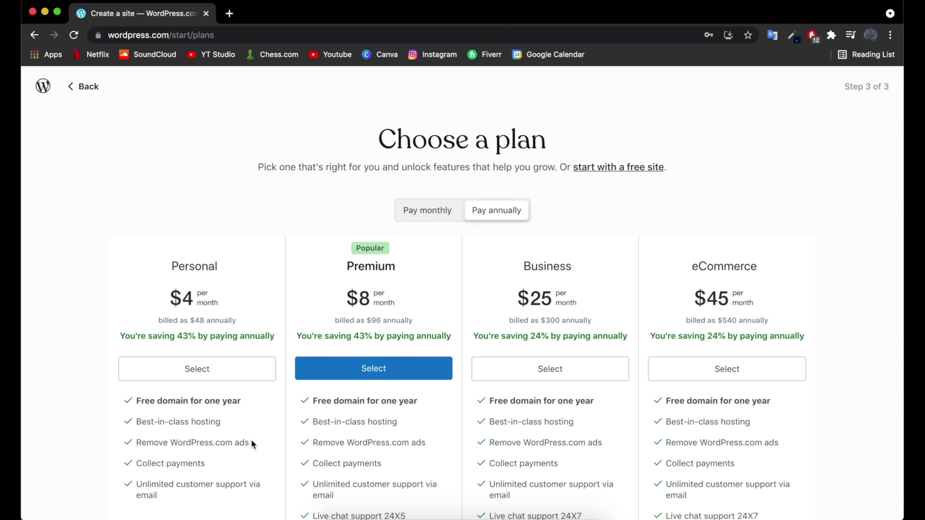
left_click(598, 168)
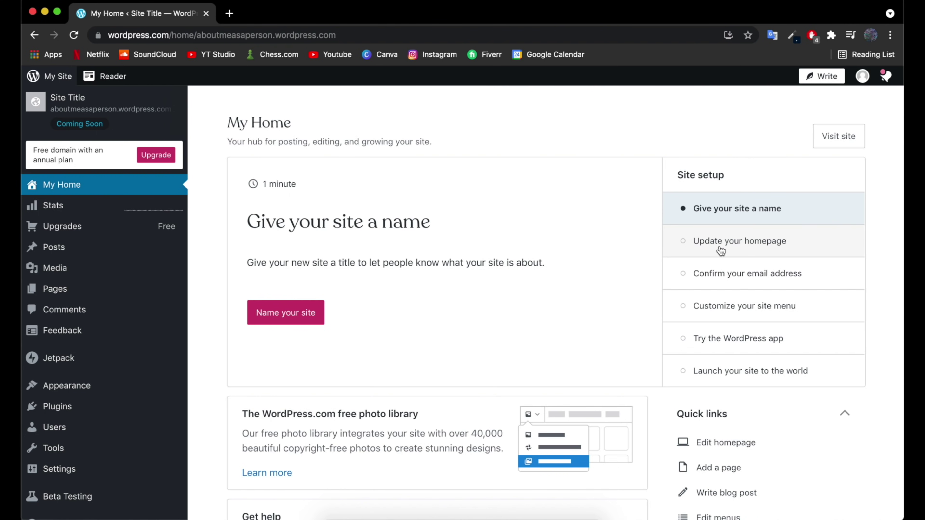
Step: Review the site setup tasks for updating the homepage, customizing the site menu, trying the WordPress app and launching the site
left_click(739, 251)
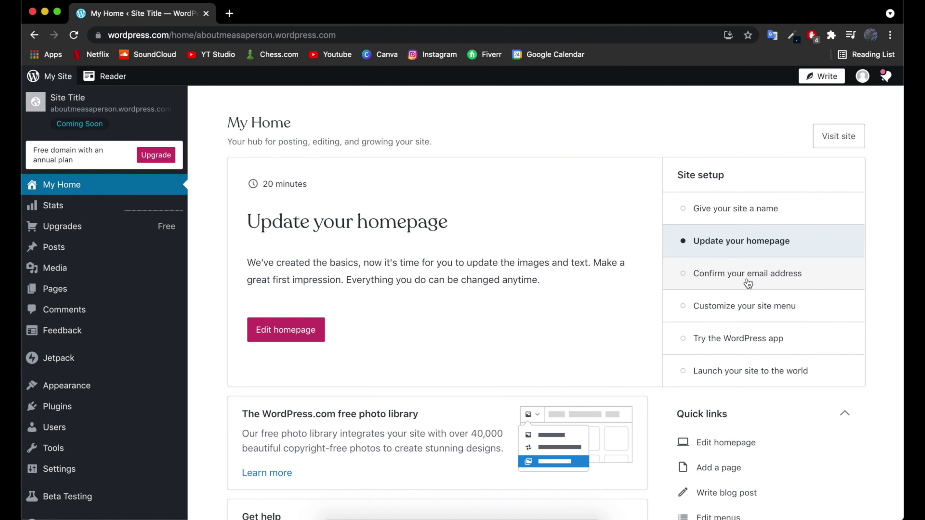
left_click(718, 314)
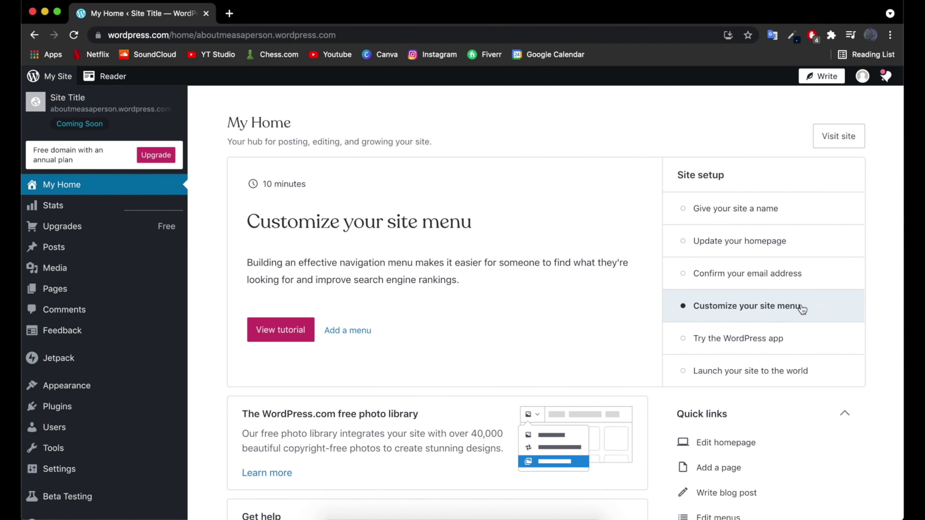
left_click(709, 342)
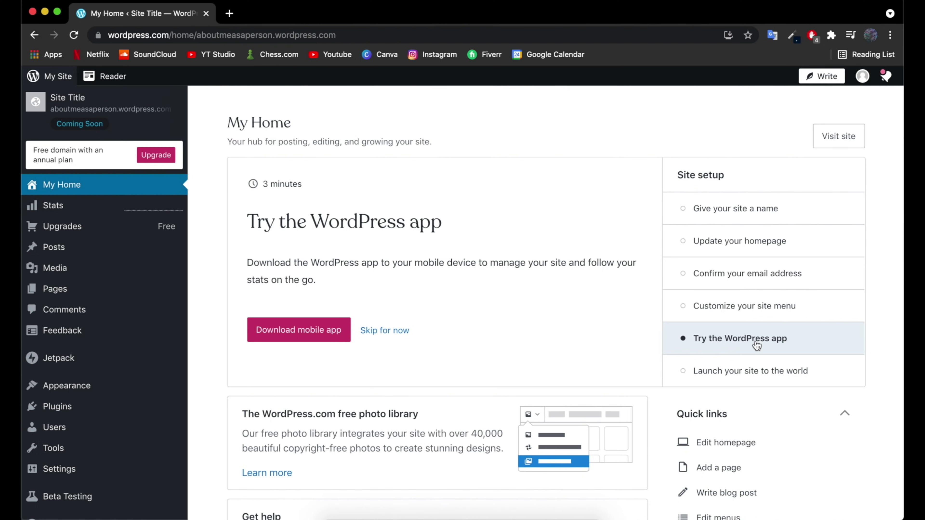
left_click(732, 375)
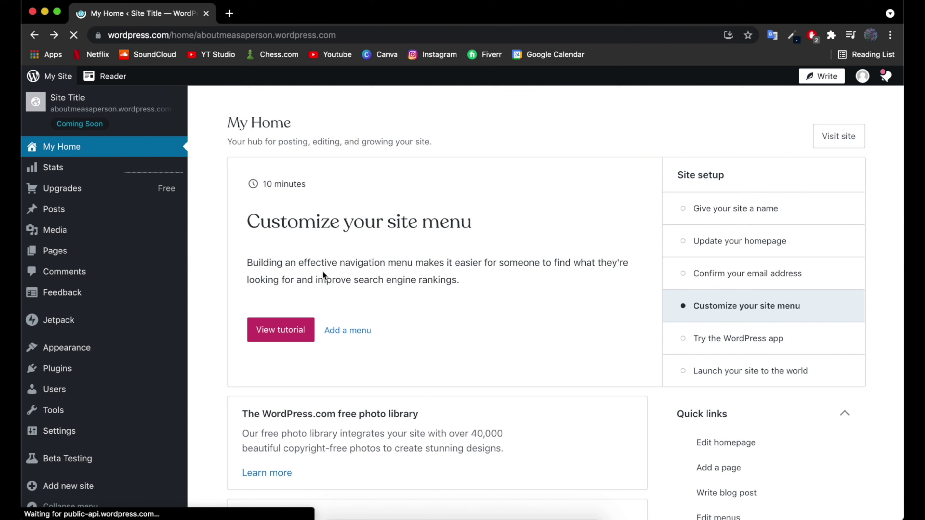
Step: Look through the quick links and help resources on the site's My Home page
left_click(130, 168)
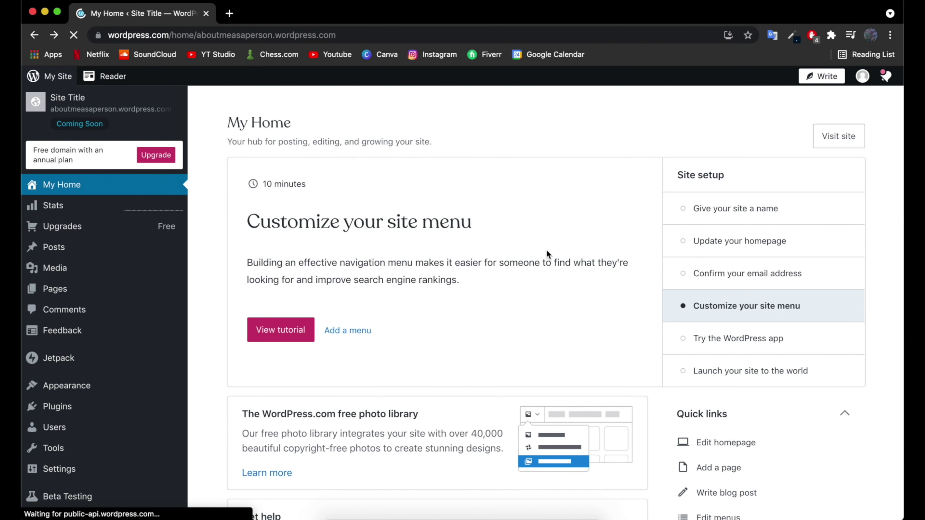
scroll(586, 419, "down", 3)
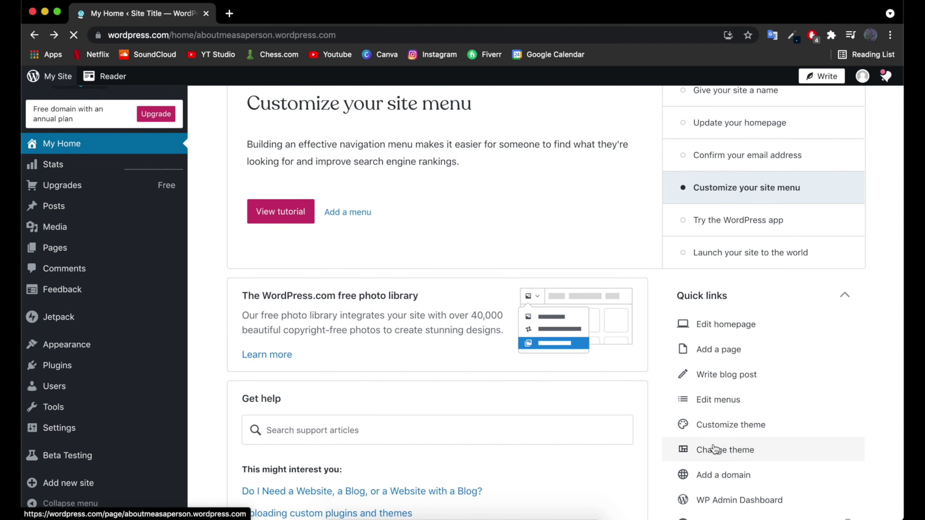
scroll(714, 450, "down", 4)
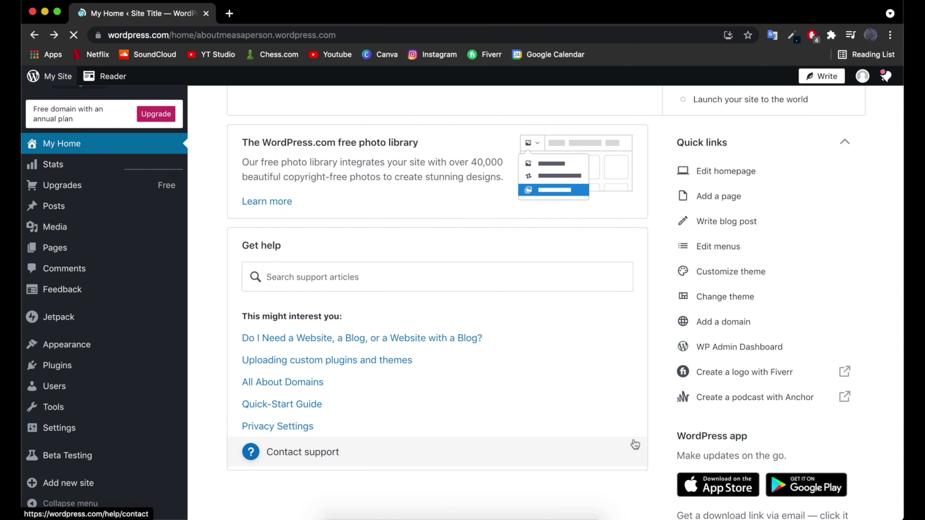
scroll(104, 172, "up", 6)
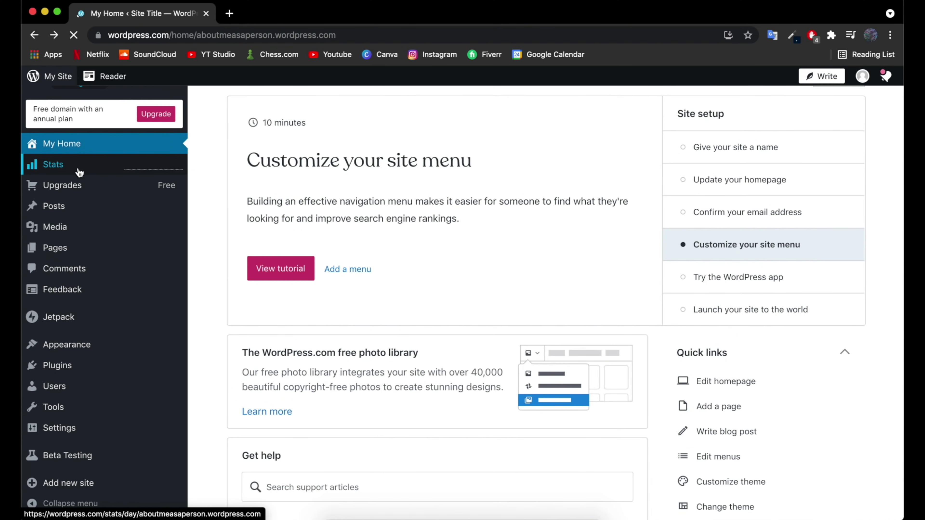
scroll(79, 172, "up", 2)
Step: View the site's traffic statistics in Stats and Insights
left_click(74, 213)
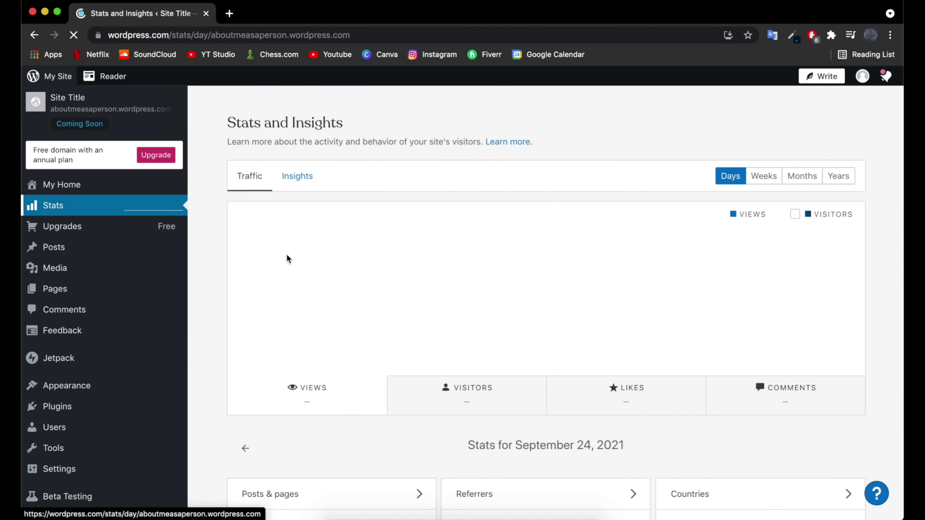
left_click(428, 379)
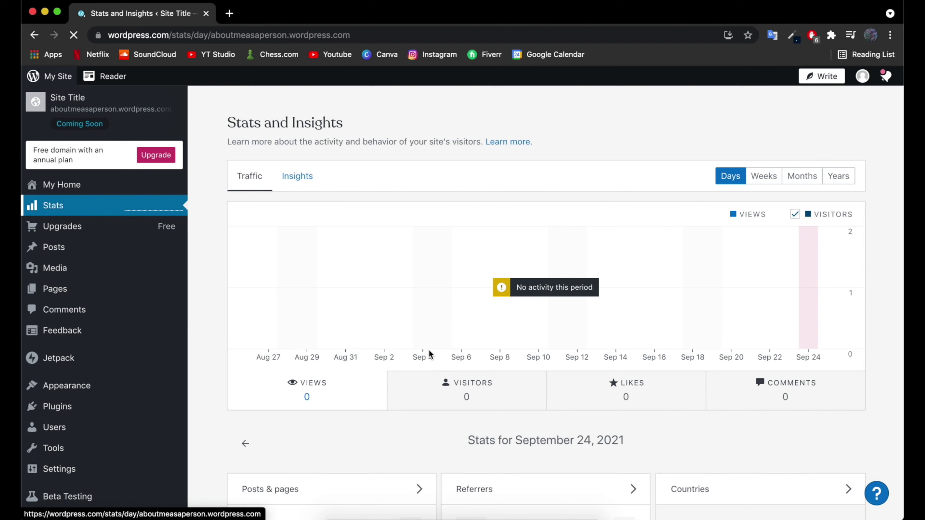
Step: Examine the upgrade plans and compare the features of Personal, Premium, Business and eCommerce
mouse_move(91, 236)
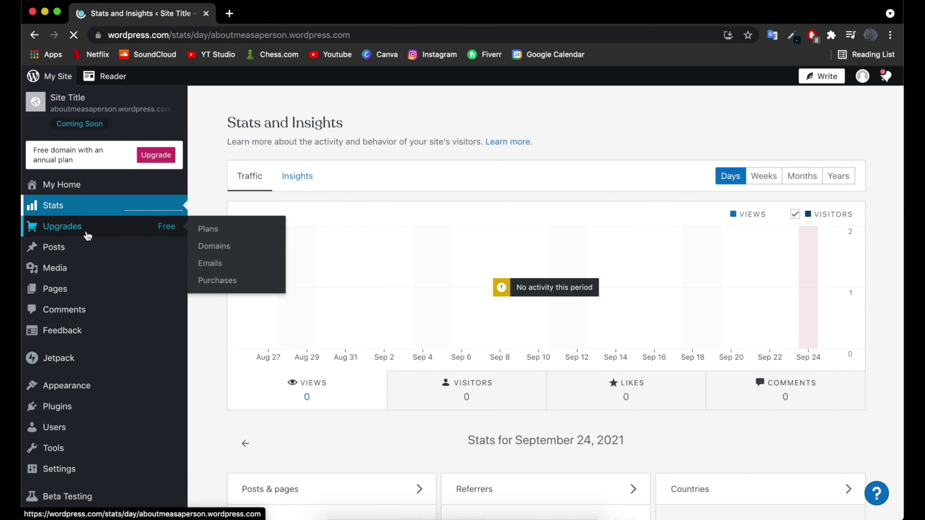
left_click(87, 236)
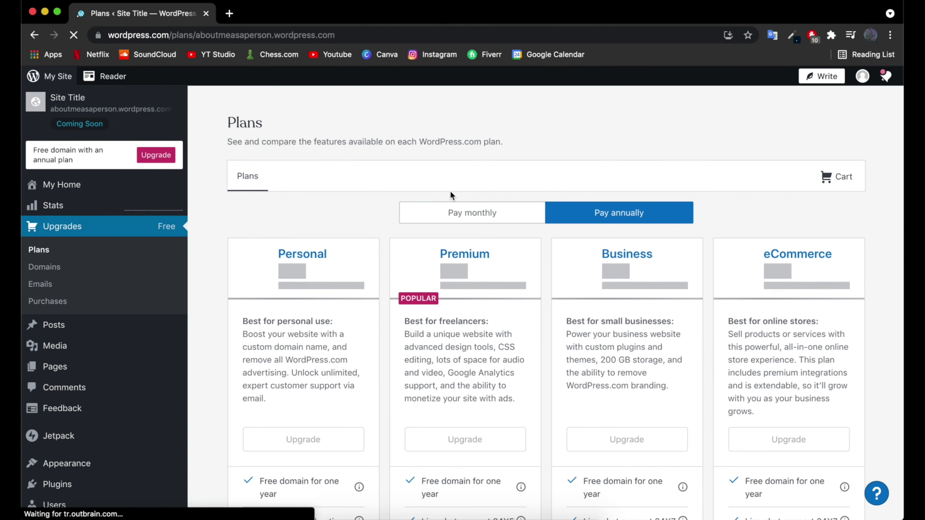
scroll(450, 191, "down", 5)
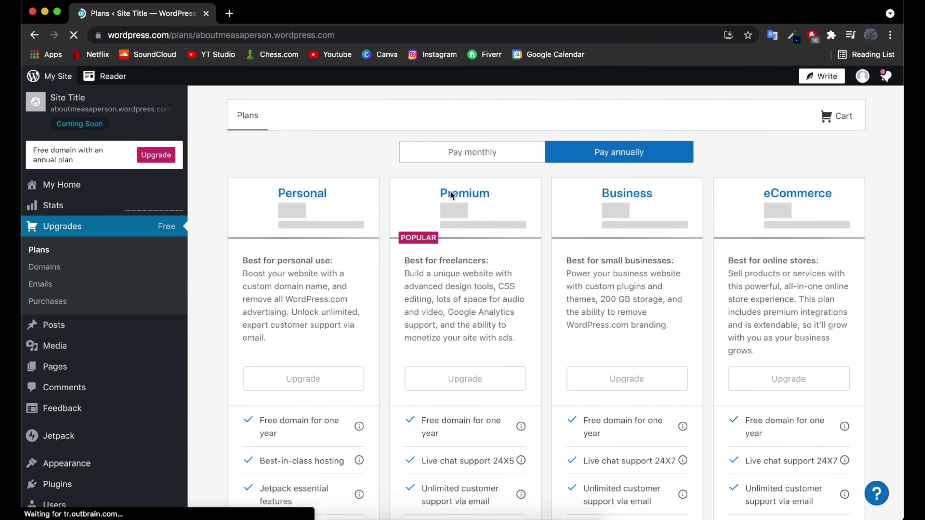
scroll(450, 191, "down", 7)
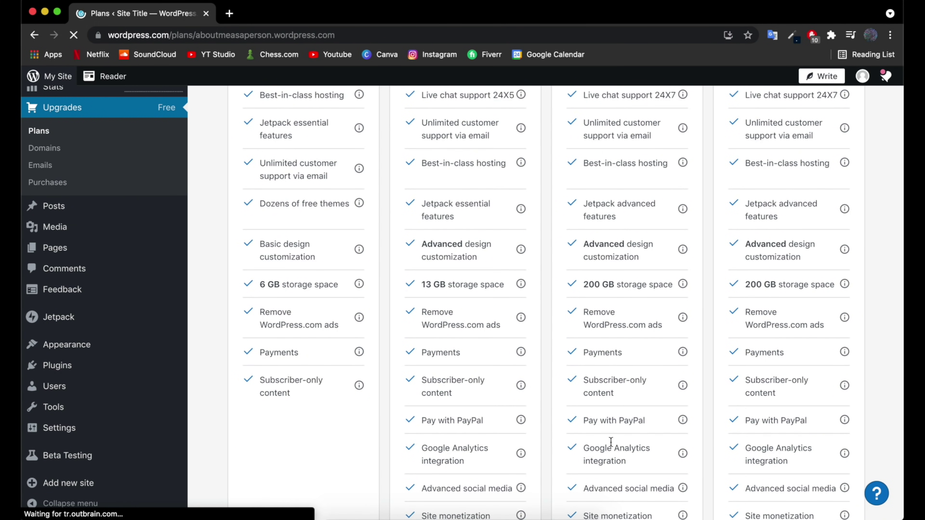
scroll(452, 454, "down", 3)
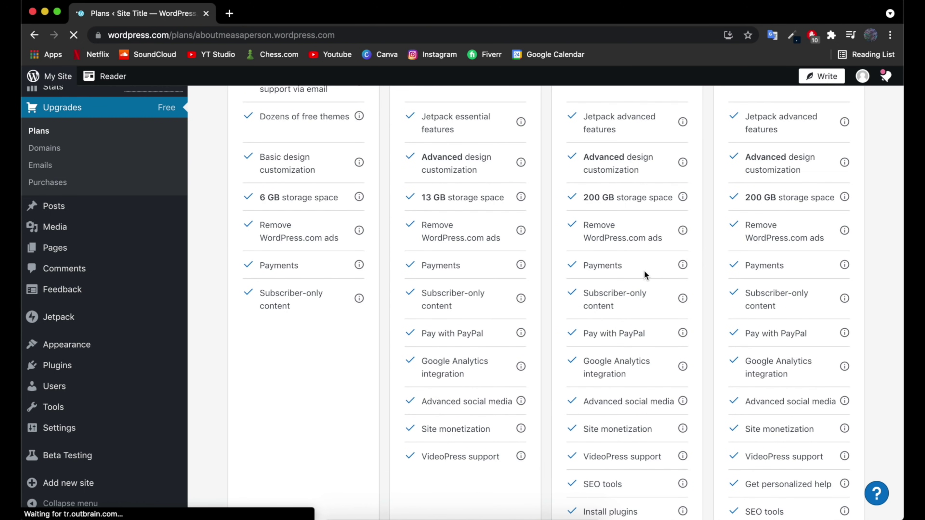
scroll(644, 270, "down", 3)
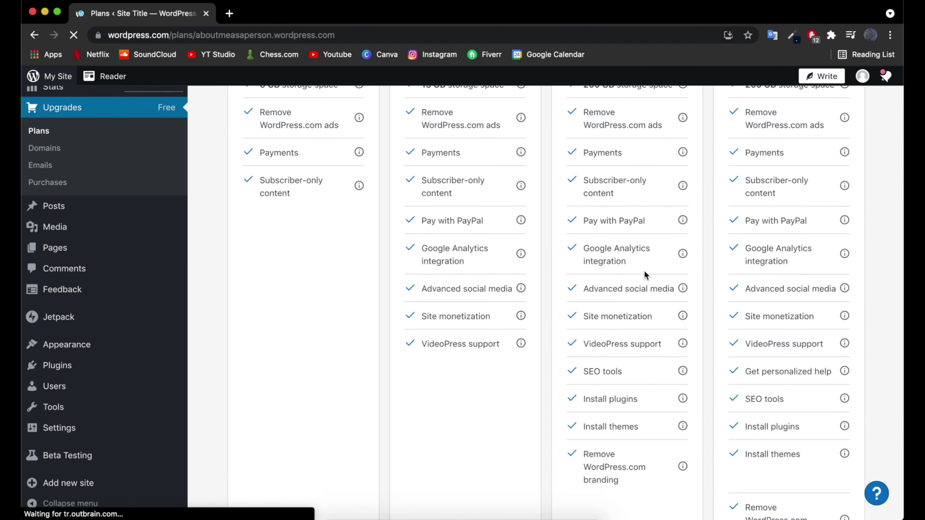
Step: View the site's posts, media library and pages one after another
mouse_move(64, 216)
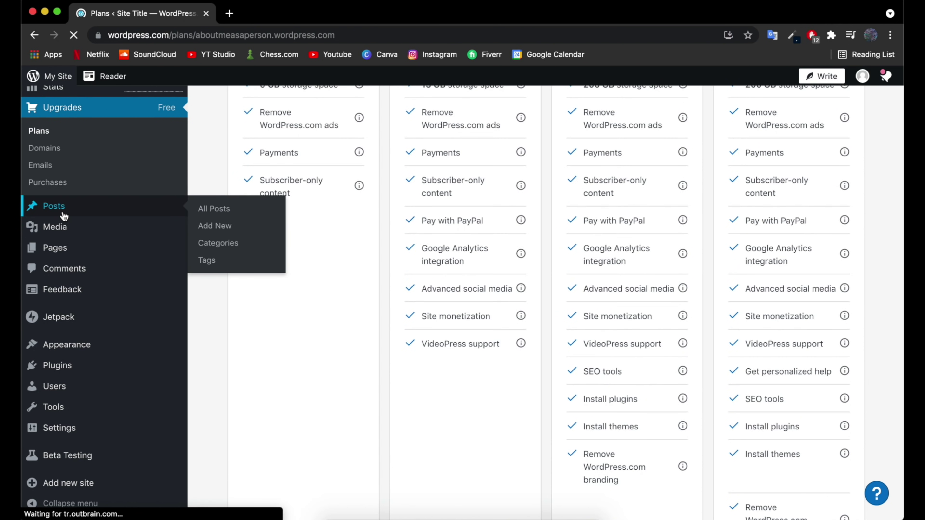
left_click(64, 215)
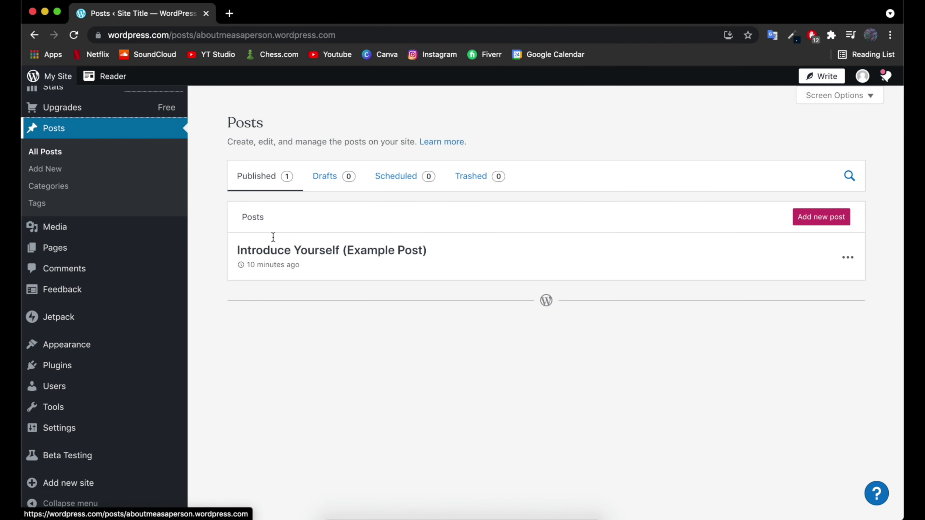
left_click(132, 234)
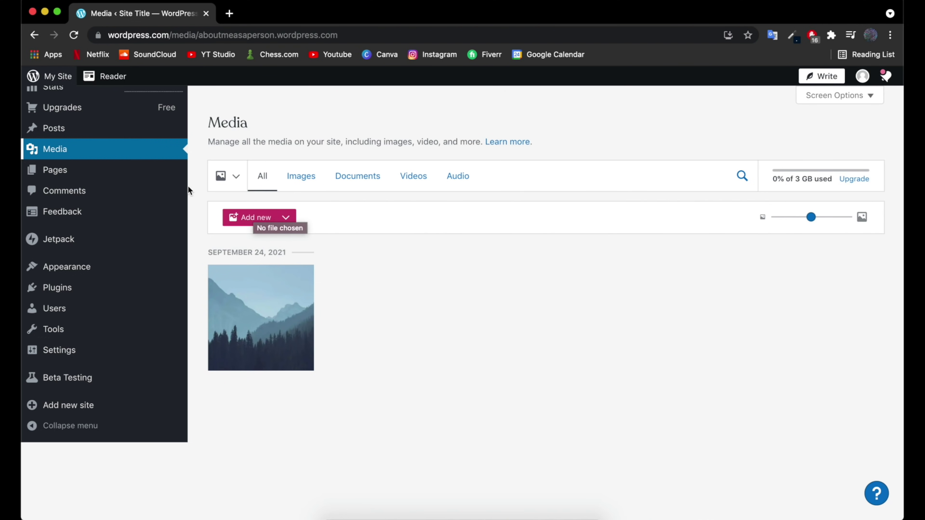
left_click(137, 176)
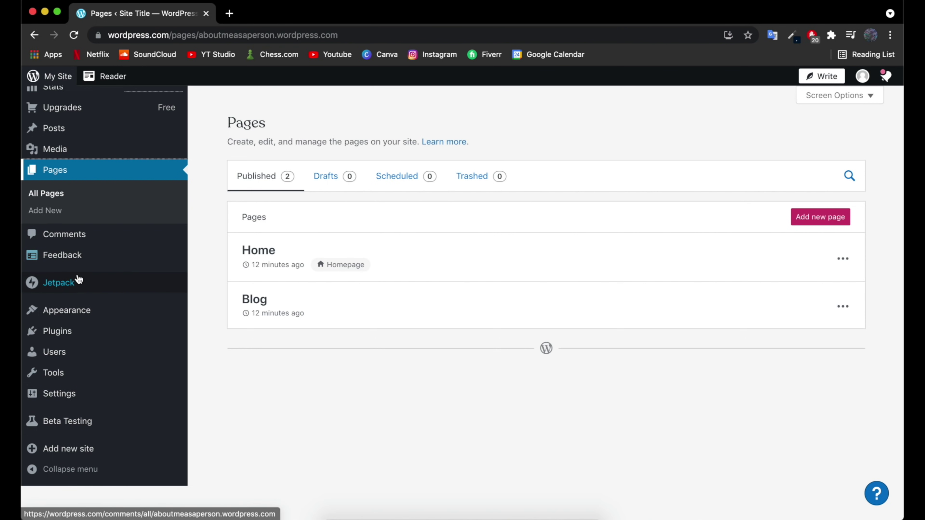
Step: Open the site's theme gallery and browse the recommended themes
left_click(76, 310)
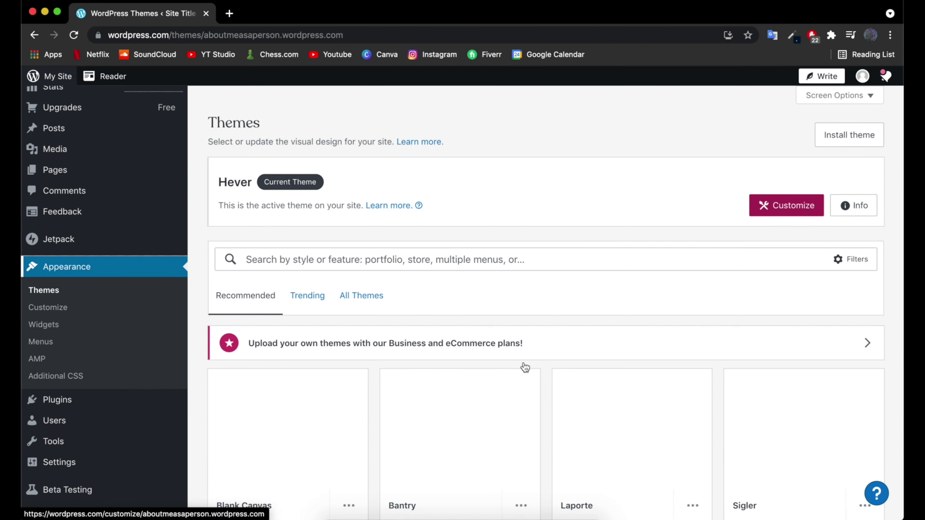
scroll(525, 367, "down", 6)
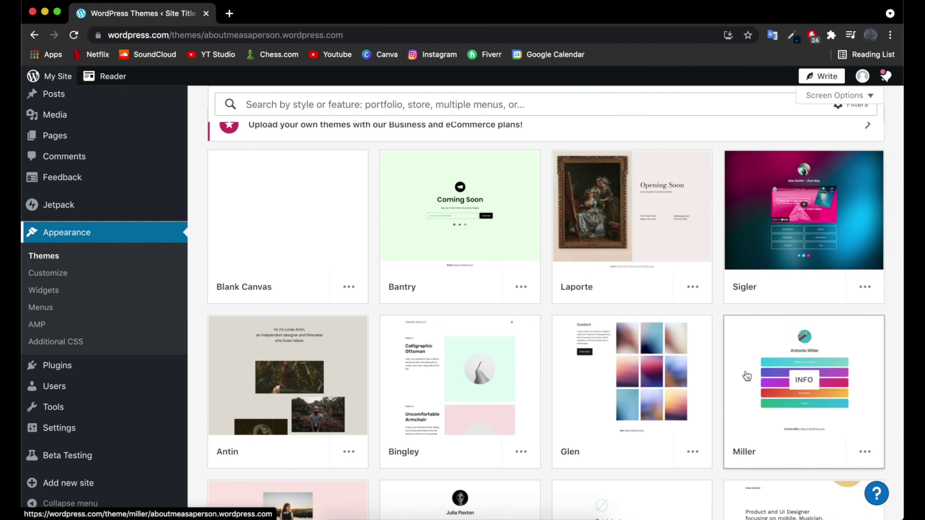
scroll(746, 376, "down", 3)
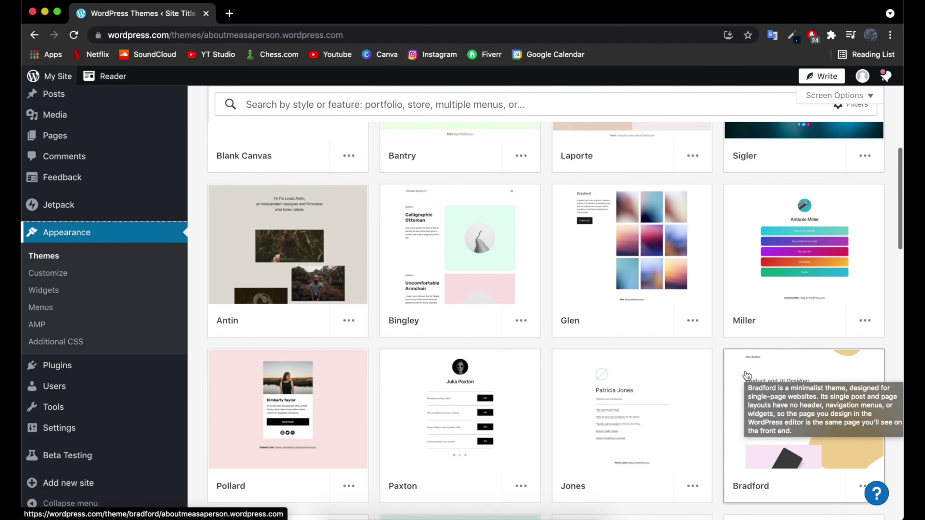
scroll(746, 376, "down", 5)
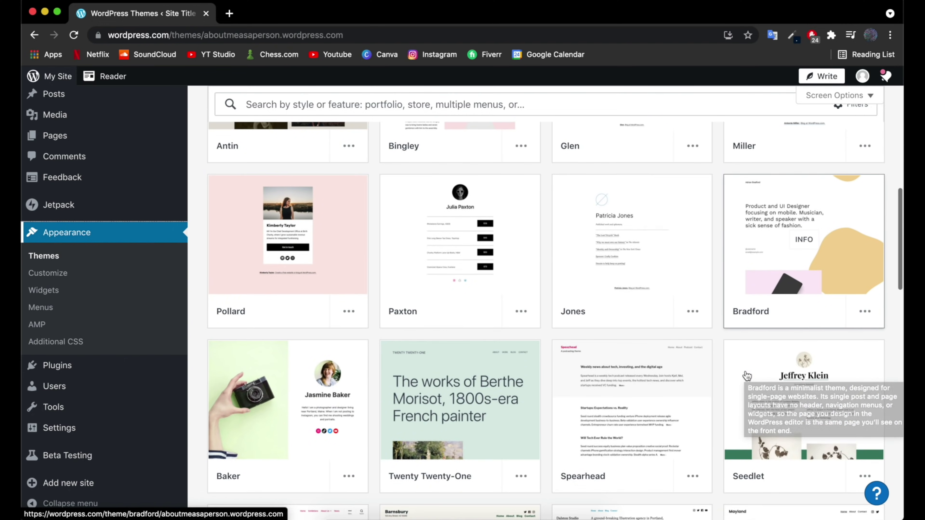
scroll(747, 376, "down", 9)
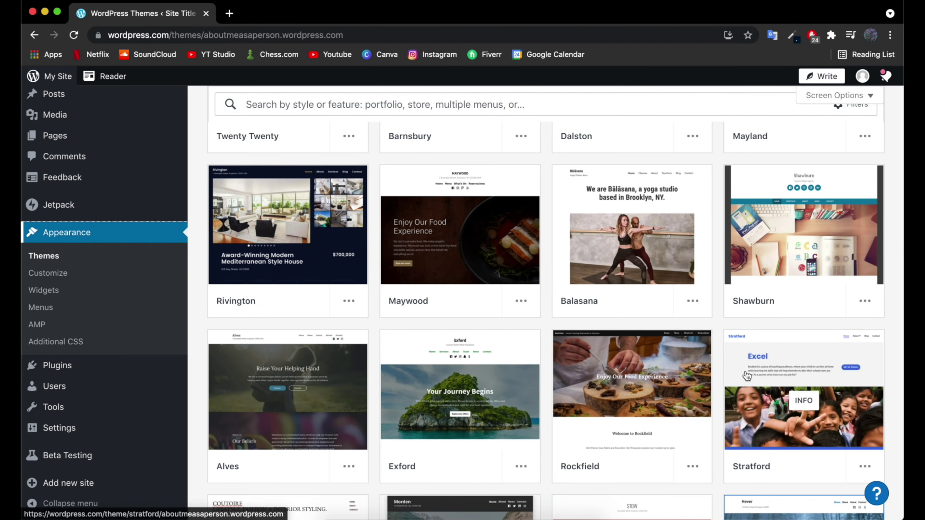
scroll(746, 376, "down", 5)
scroll(746, 371, "up", 20)
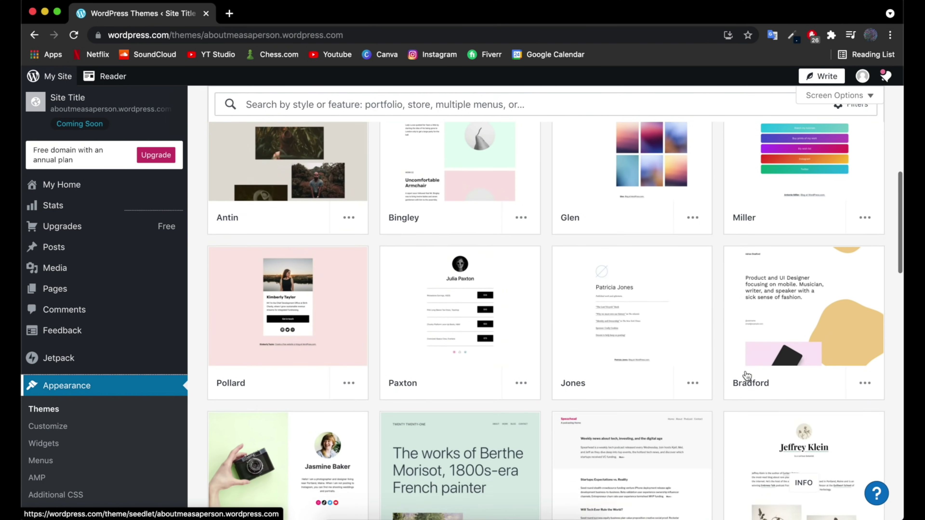
scroll(746, 372, "down", 7)
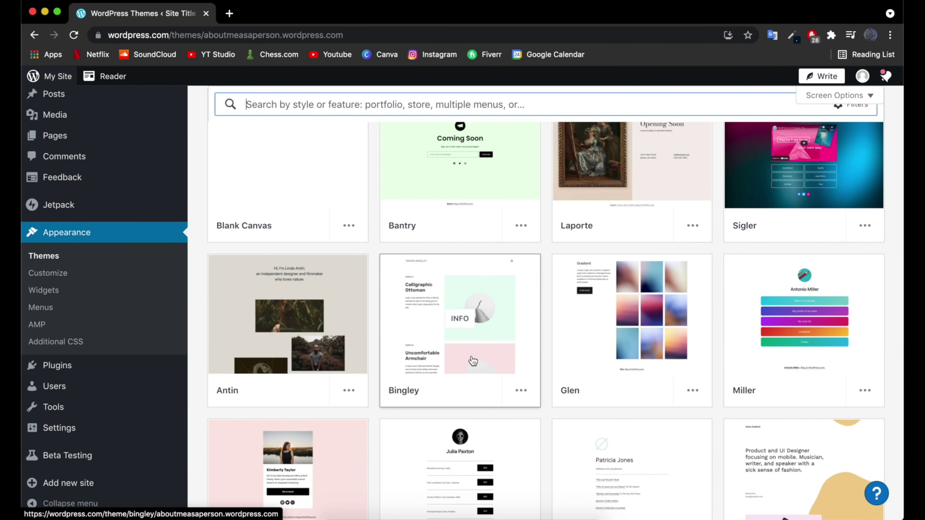
scroll(473, 361, "down", 3)
scroll(473, 360, "down", 3)
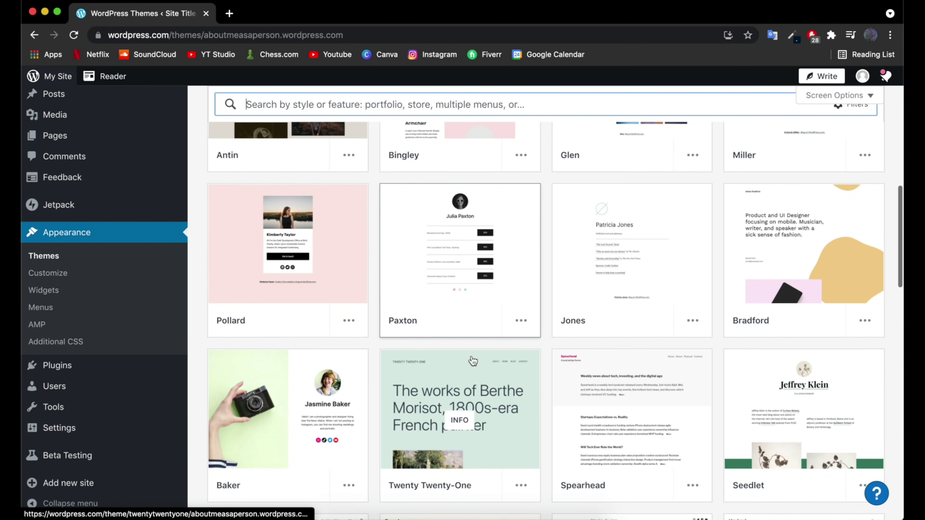
Step: Activate the free Baker theme and replace the current homepage content with the Baker homepage
scroll(473, 361, "down", 3)
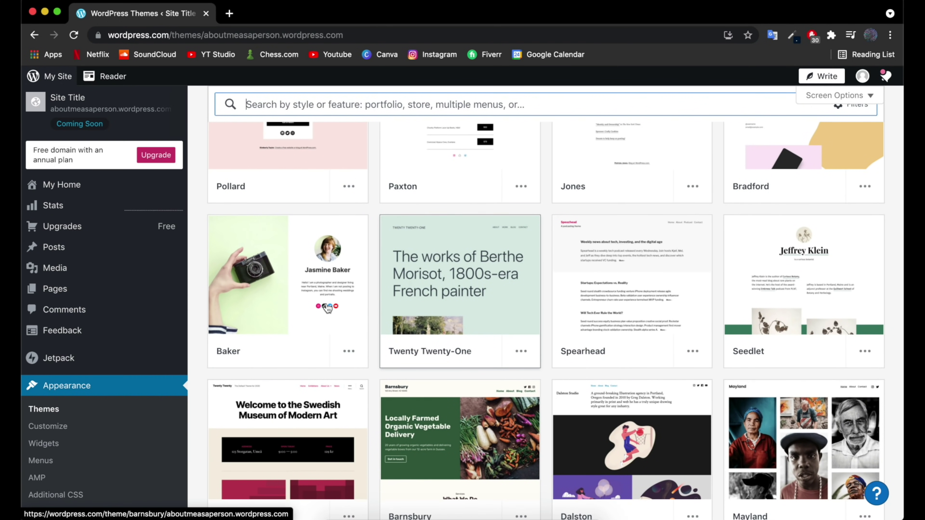
left_click(300, 320)
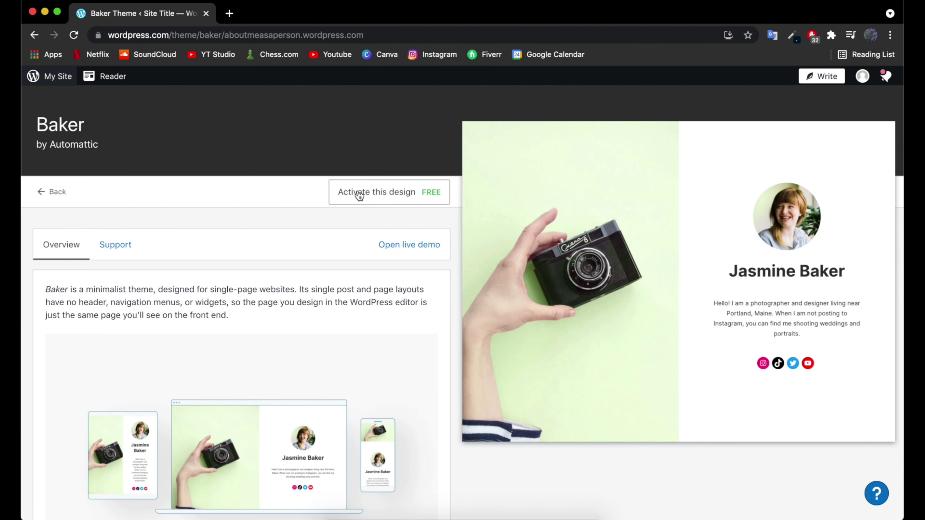
left_click(371, 199)
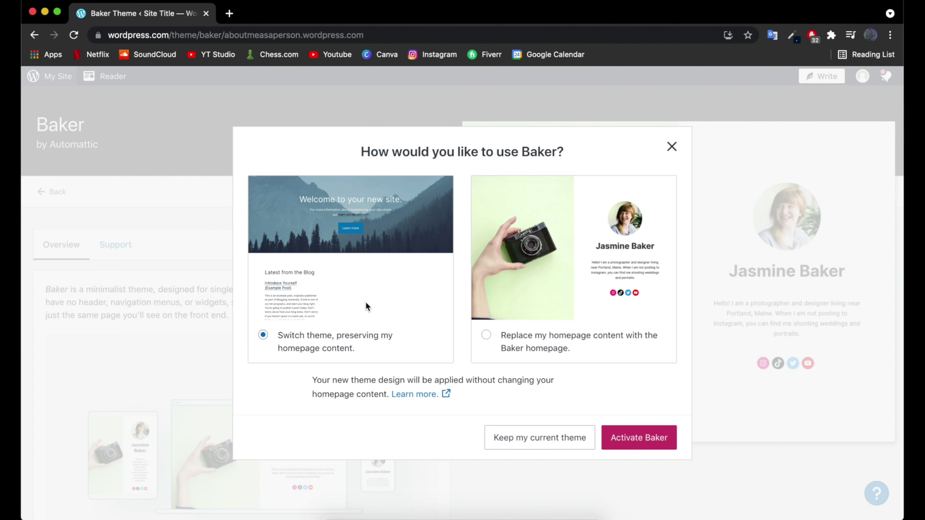
left_click(491, 339)
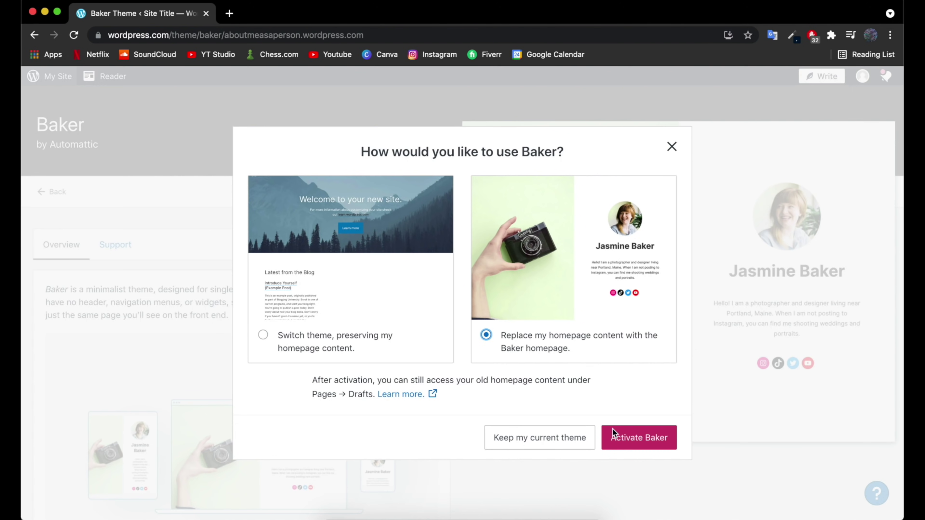
left_click(657, 449)
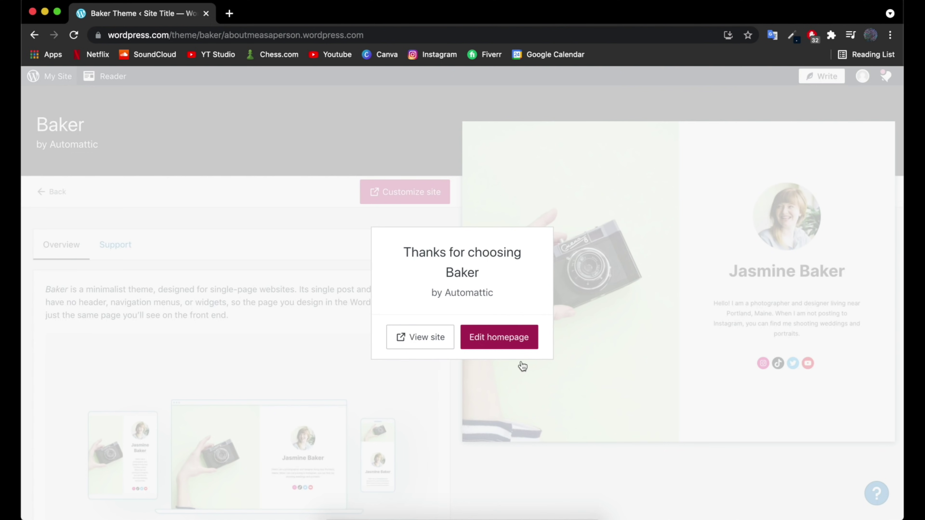
Step: Open the homepage for editing, skip the welcome tour and look over the page content
left_click(511, 350)
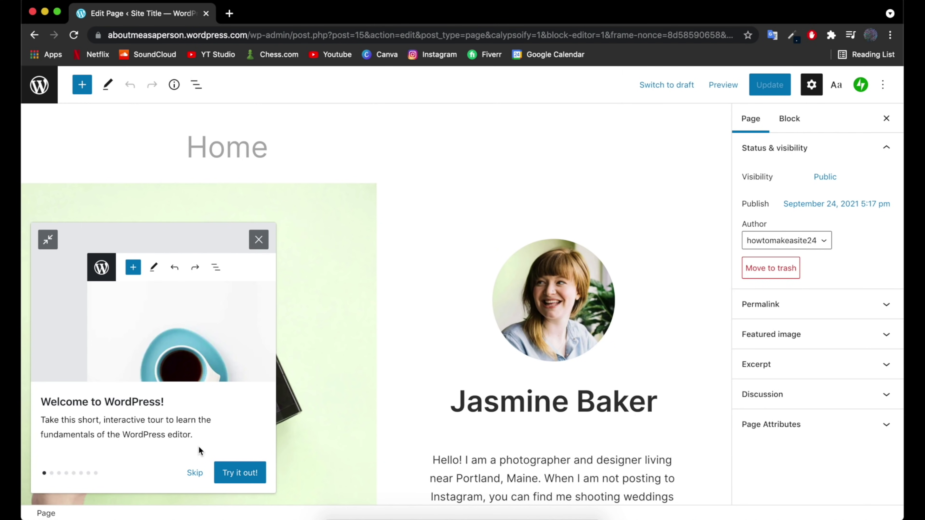
left_click(195, 472)
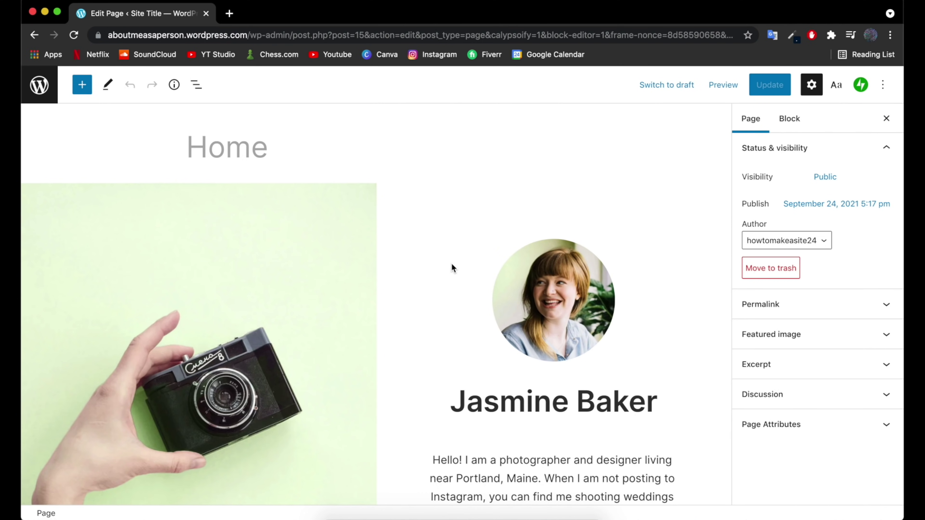
scroll(451, 264, "down", 10)
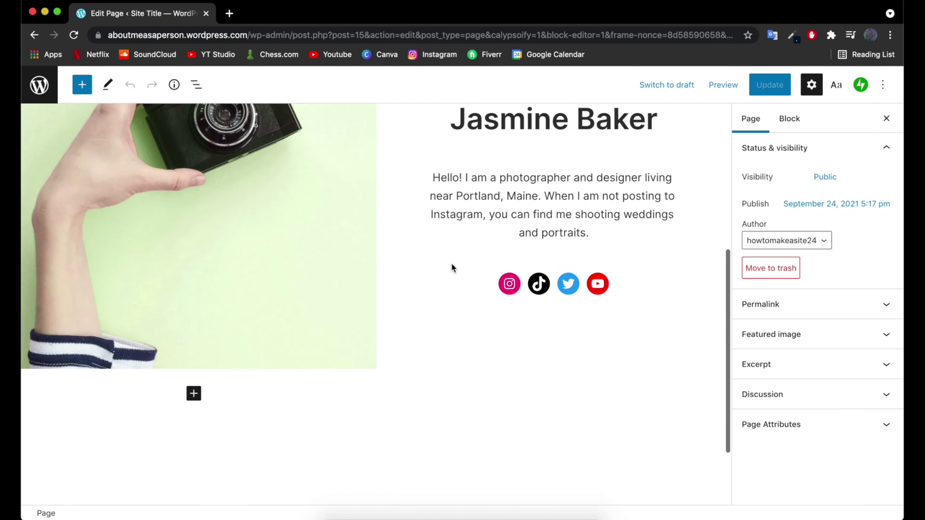
scroll(451, 262, "up", 10)
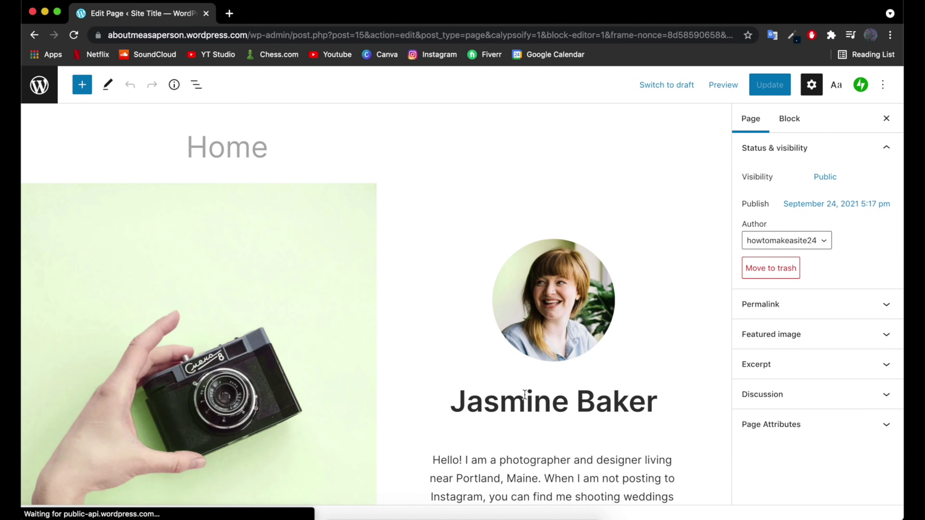
scroll(525, 397, "down", 5)
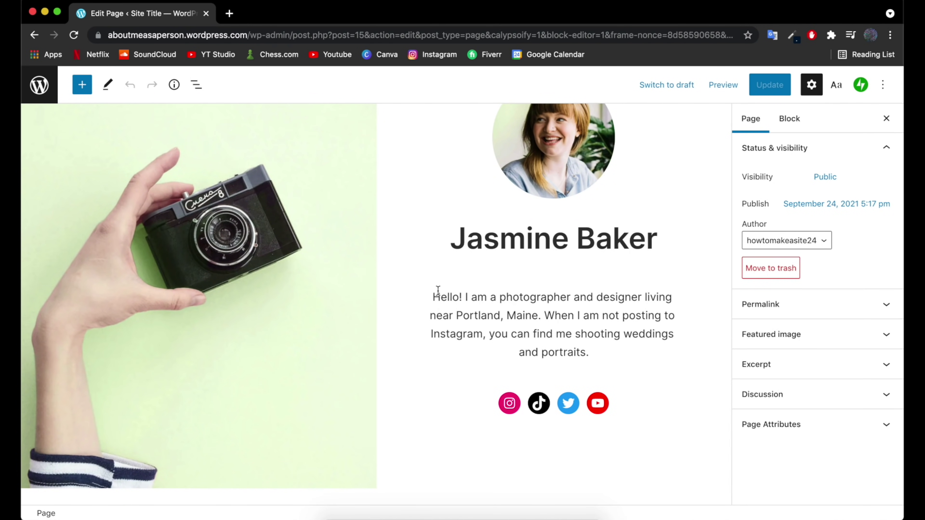
scroll(436, 289, "up", 2)
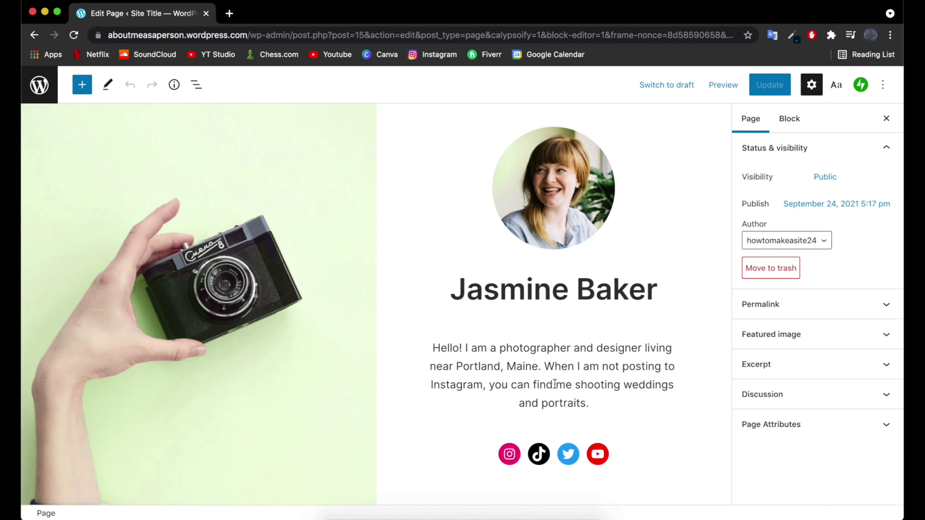
scroll(555, 383, "up", 3)
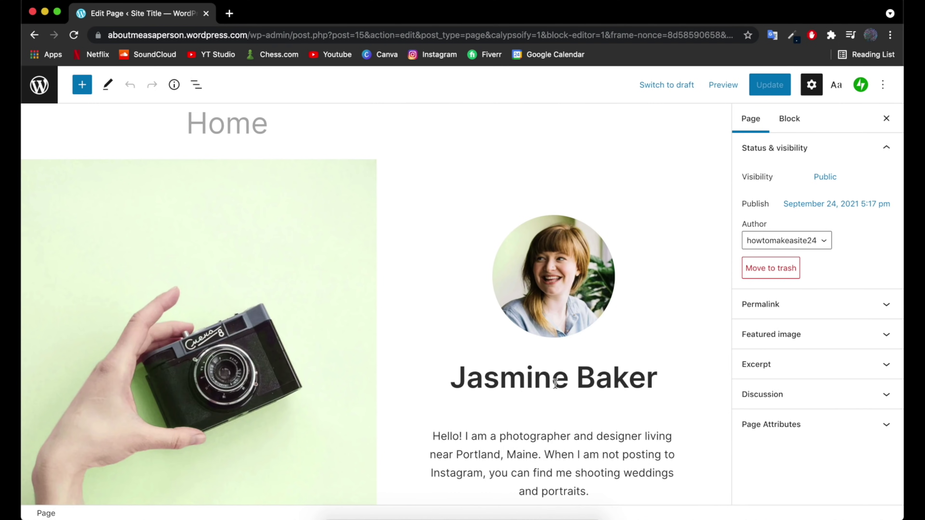
Step: Replace the heading under the portrait with "My Name" and insert an empty paragraph below it
triple_click(598, 384)
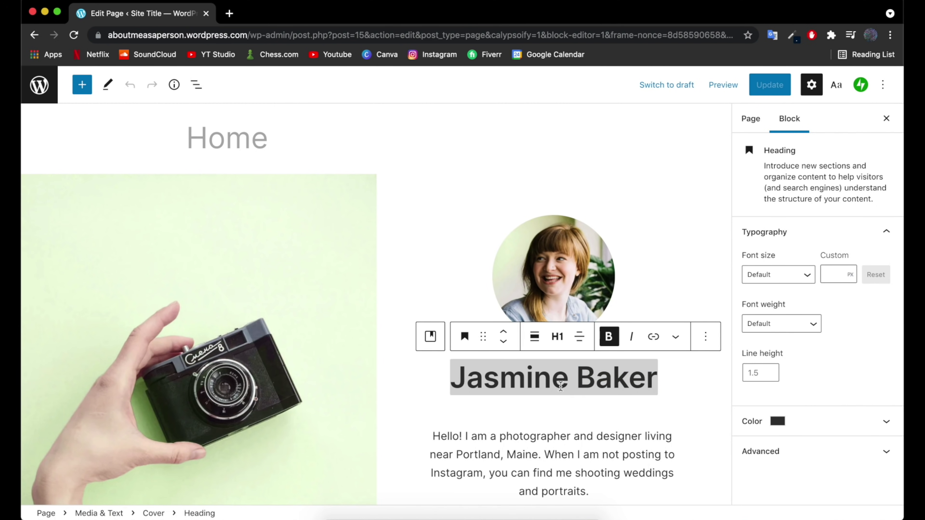
key("super+a")
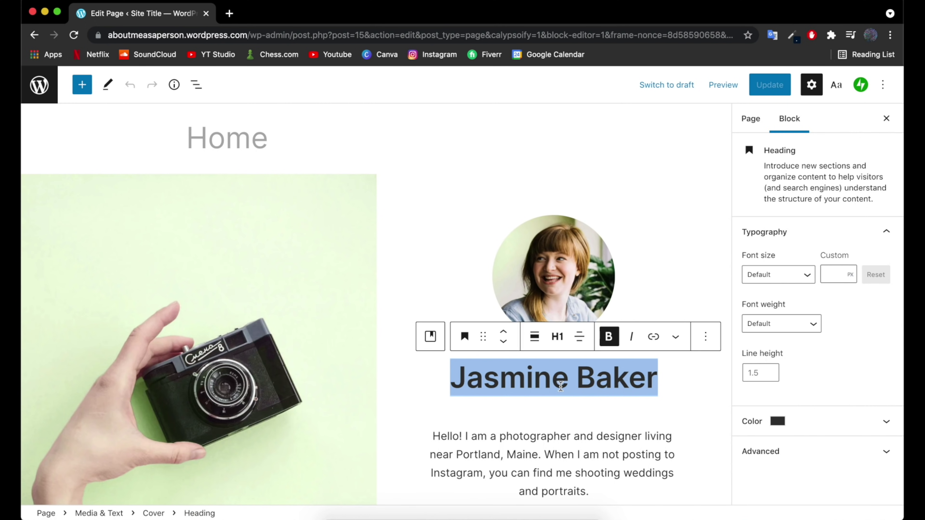
type("My Name")
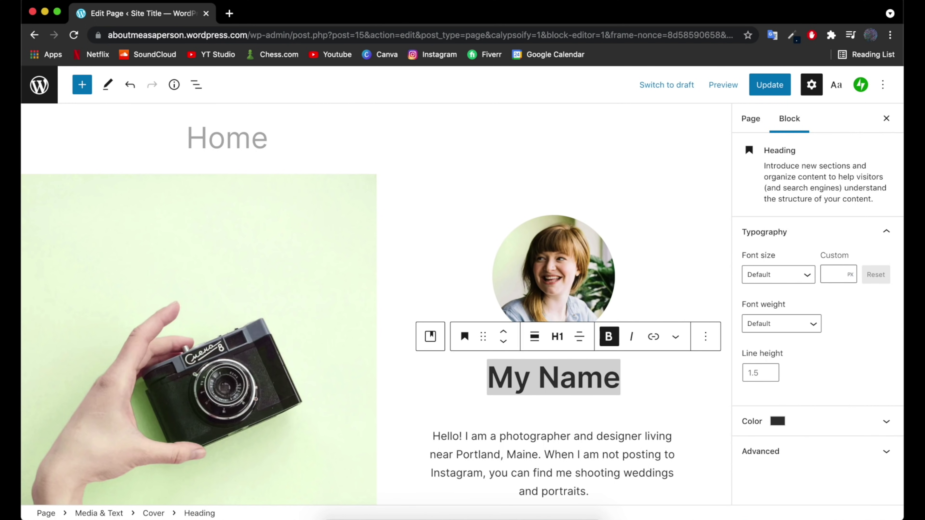
key("Return")
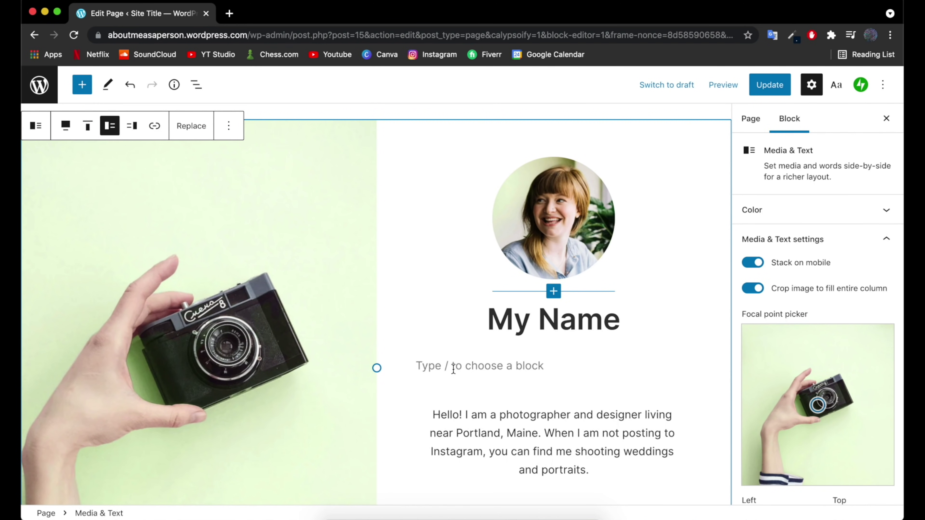
left_click(479, 387)
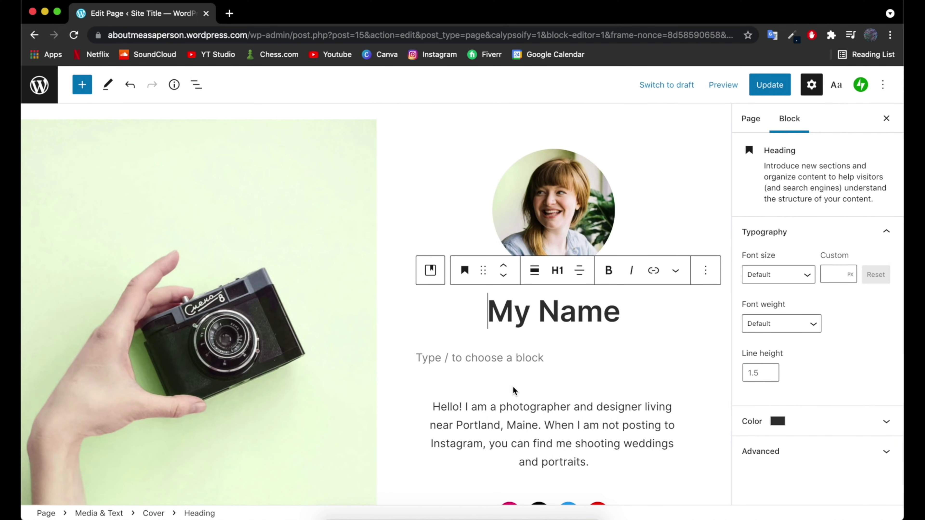
Step: Replace "photographer" with "professional bodybuilder" in the introduction paragraph, correcting the spelling of "professional"
scroll(517, 387, "down", 3)
scroll(517, 388, "down", 1)
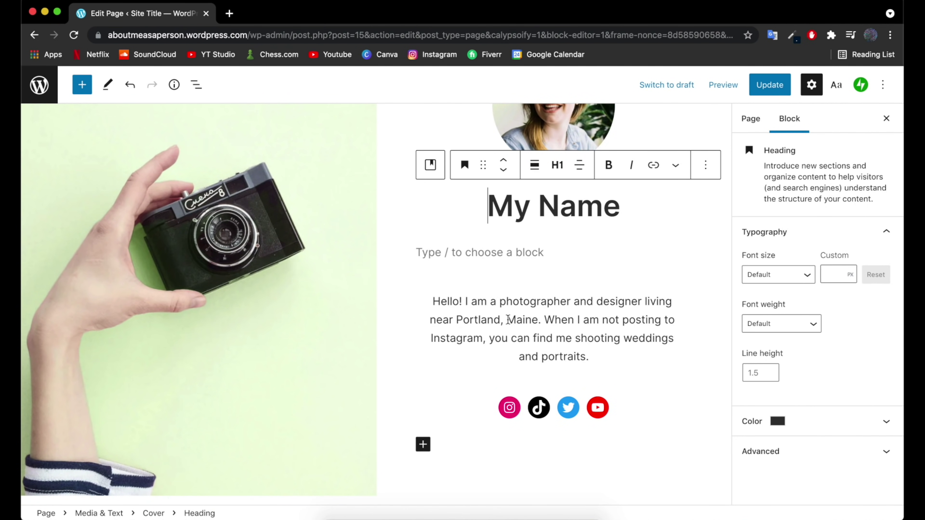
double_click(473, 335)
triple_click(502, 336)
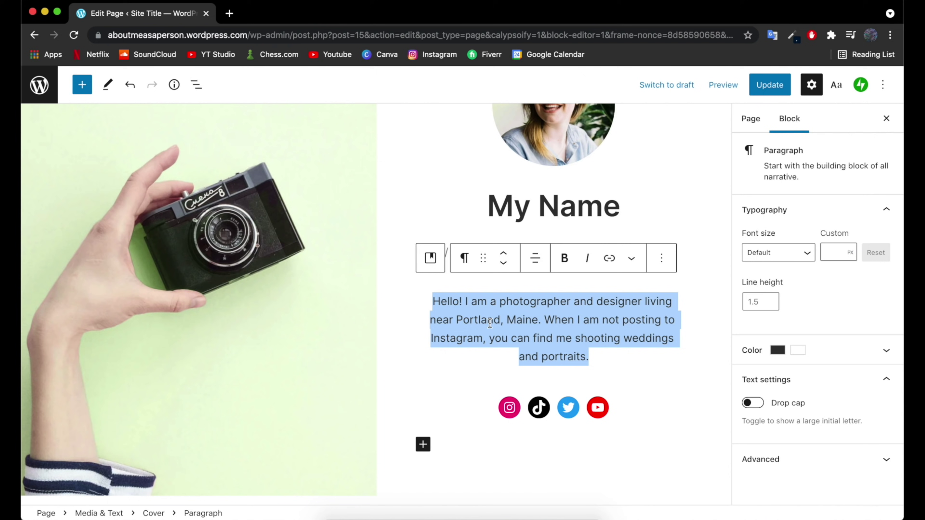
left_click(446, 295)
left_click(500, 304)
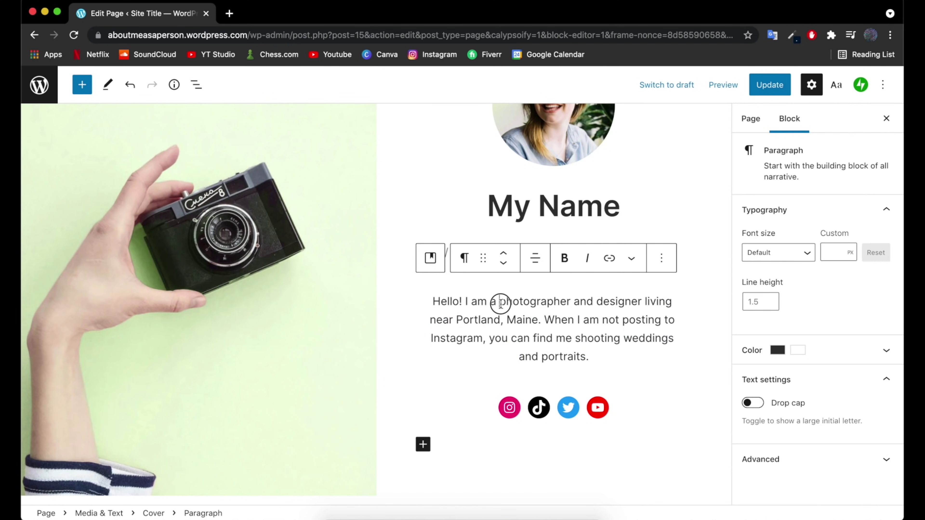
left_click_drag(500, 303, 571, 303)
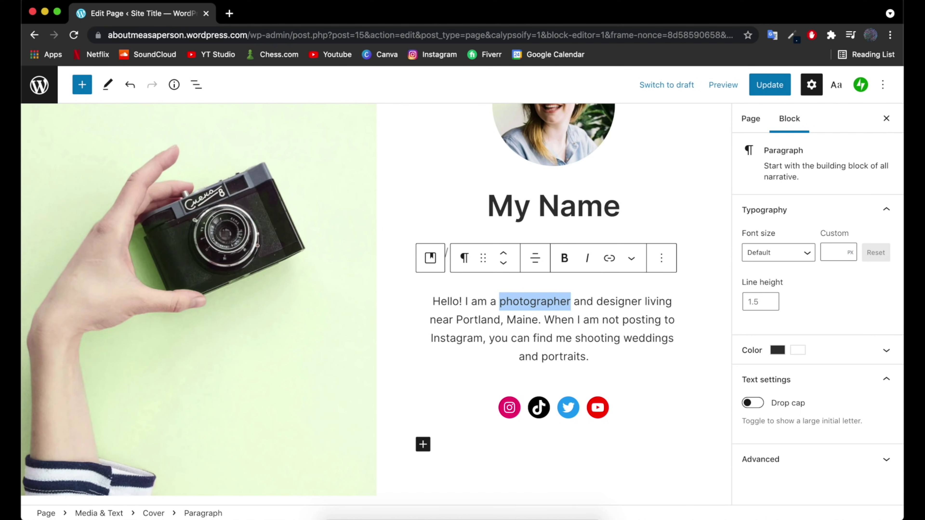
type("profesional bodybui")
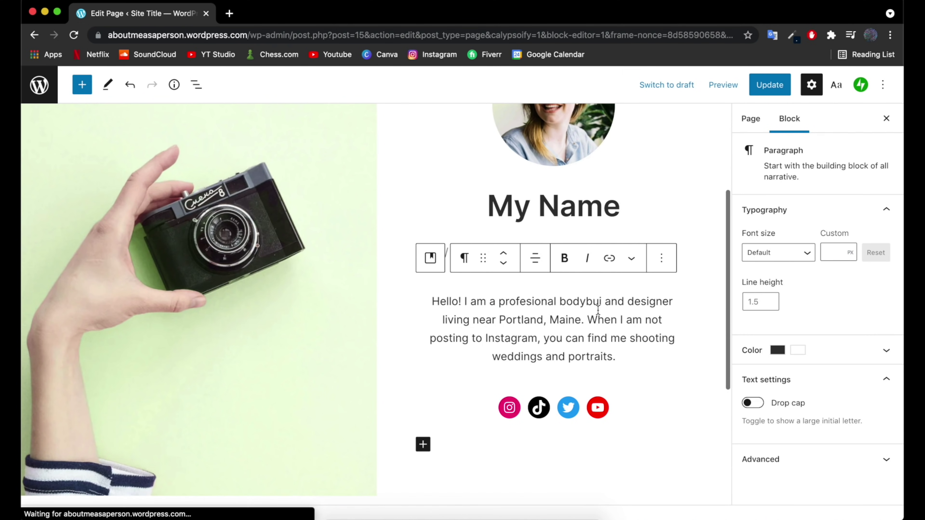
type("lder")
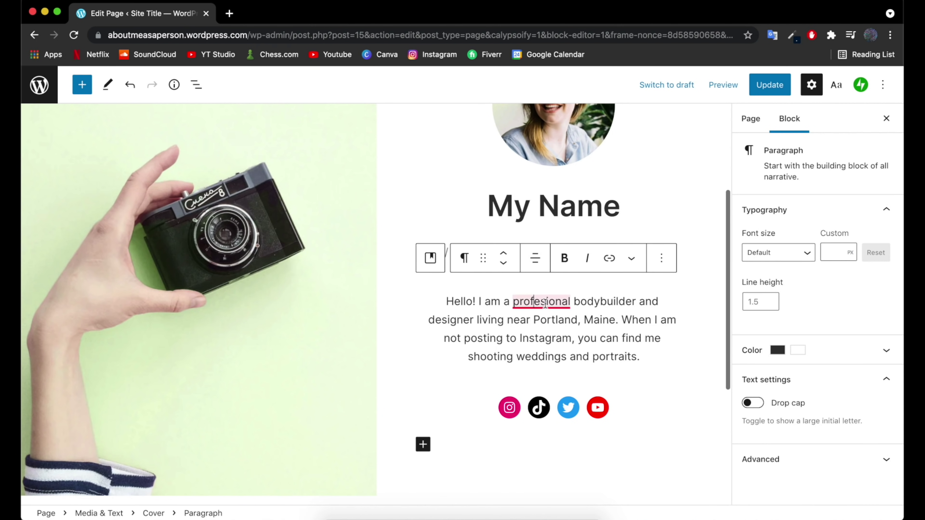
mouse_move(541, 303)
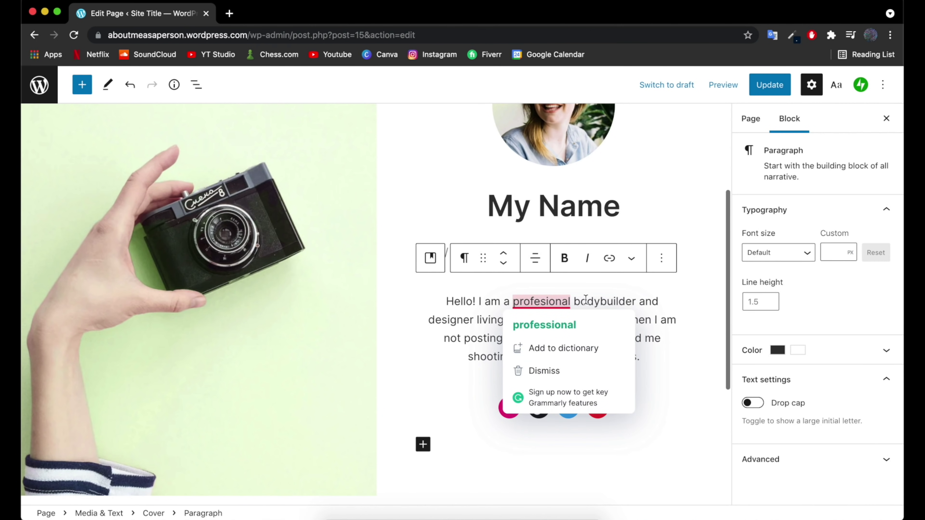
left_click(539, 325)
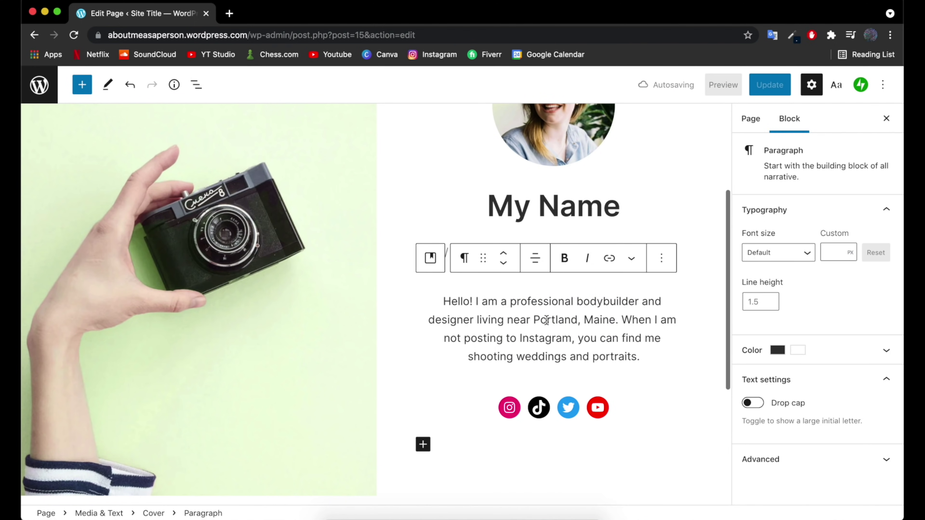
Step: Reword the introduction to "and I live near Portland, Maine" and end it with "lifting all the weights."
left_click(502, 322)
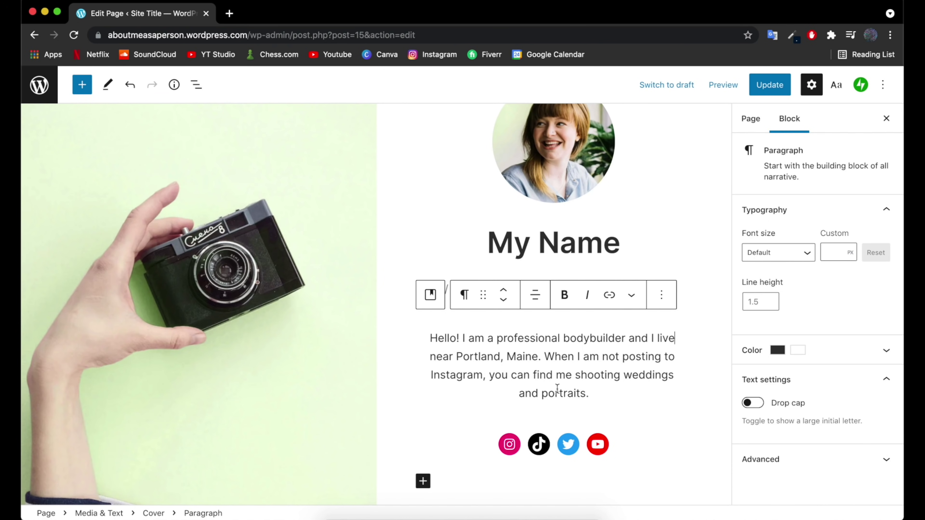
left_click_drag(588, 394, 575, 376)
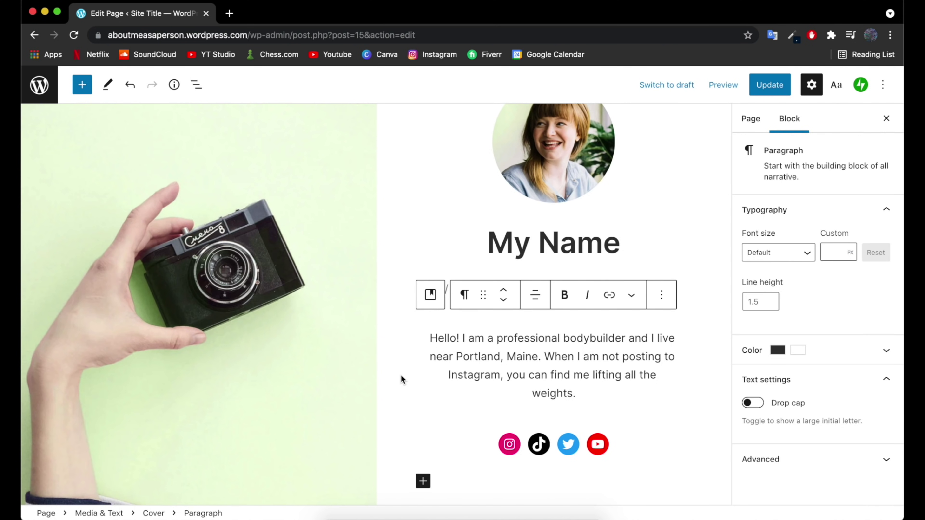
left_click(569, 473)
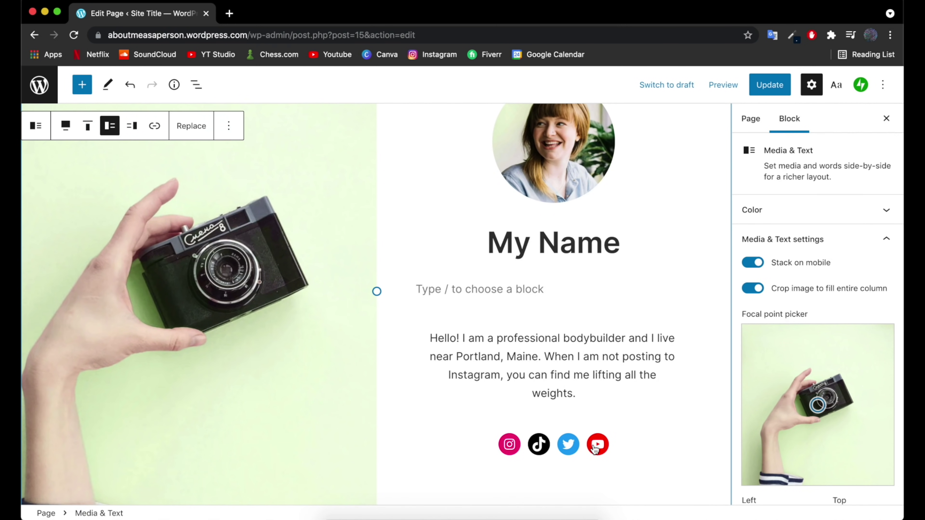
Step: Examine the Instagram icon's block options and its link label setting
left_click(519, 447)
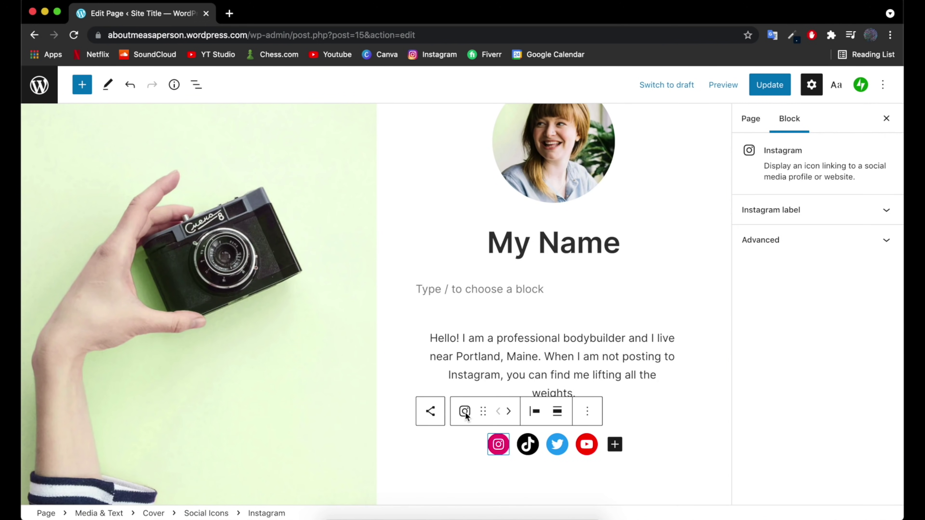
left_click(590, 417)
scroll(590, 419, "down", 3)
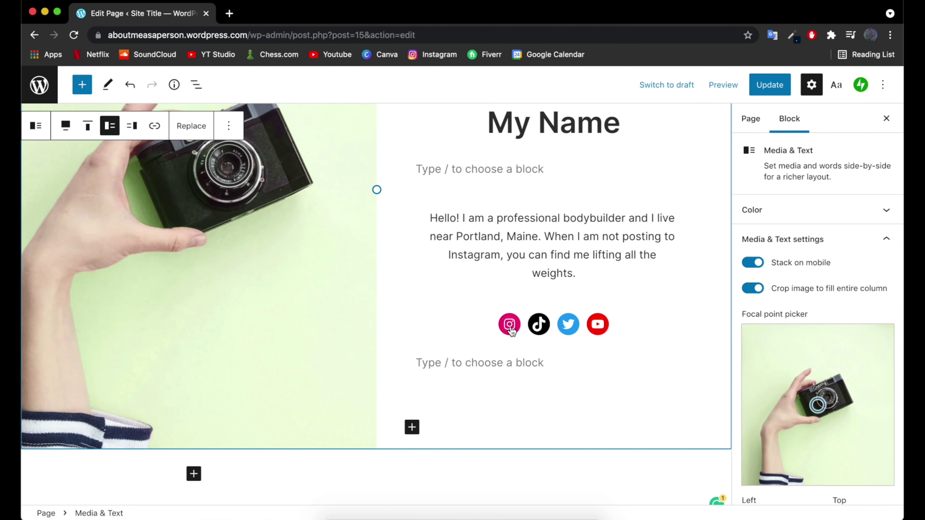
left_click(510, 326)
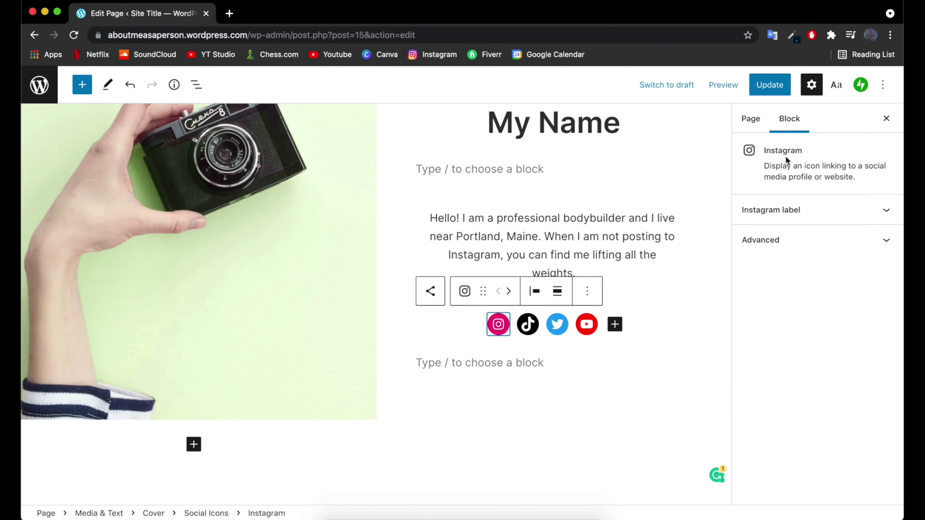
left_click(876, 211)
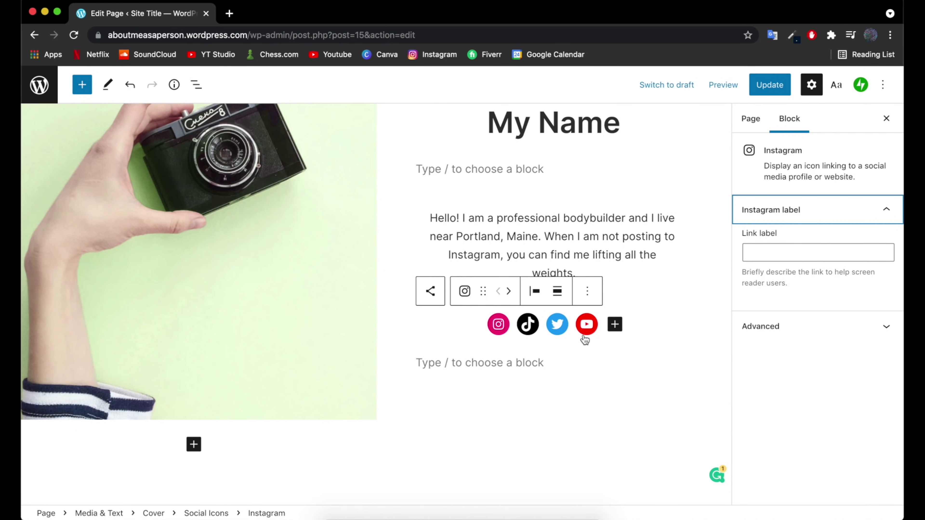
left_click(315, 348)
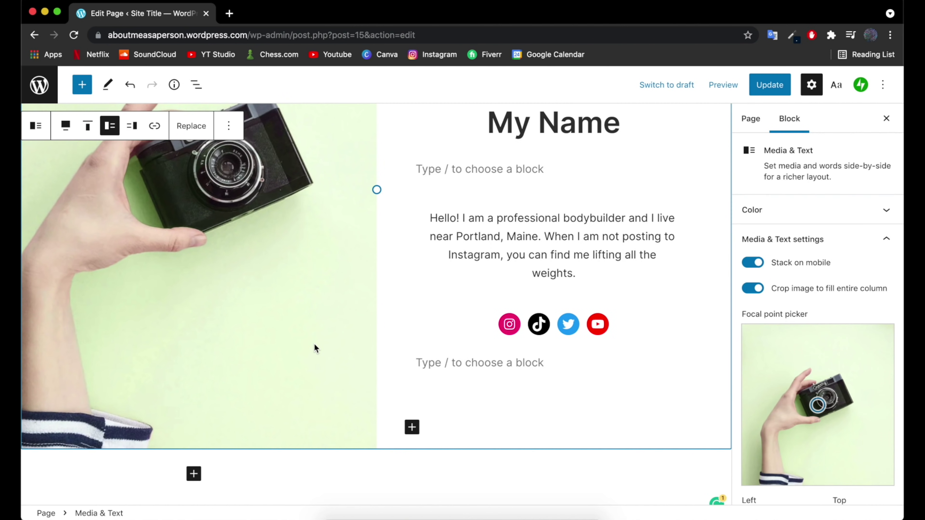
Step: Insert a Quote block directly below the row of social icons
mouse_move(557, 347)
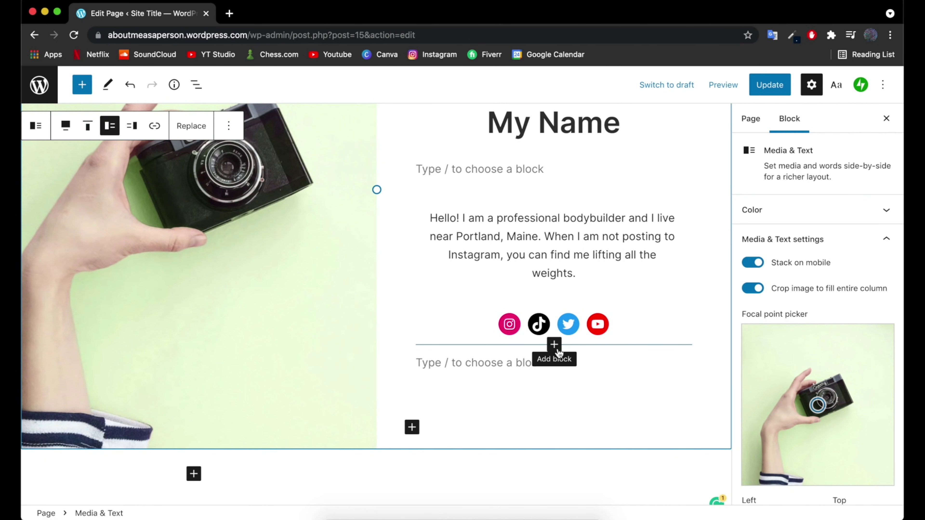
left_click(554, 345)
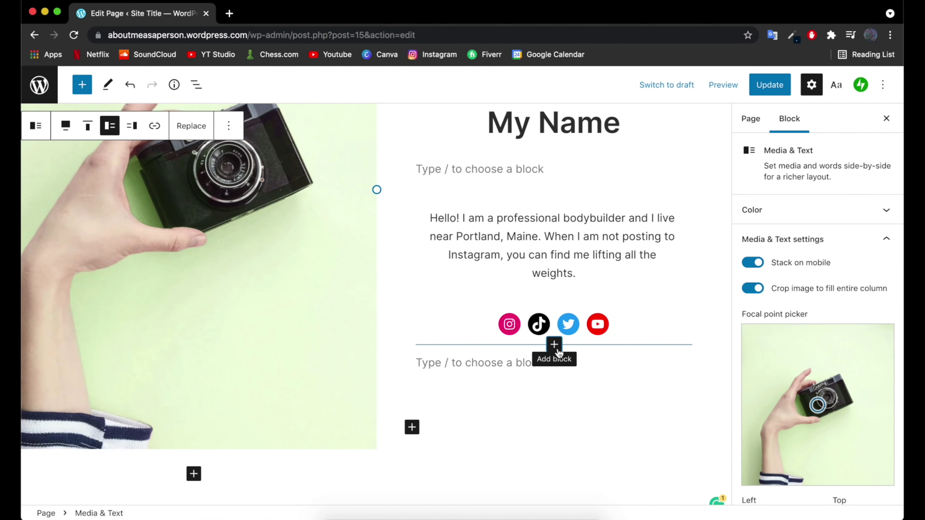
scroll(559, 353, "down", 3)
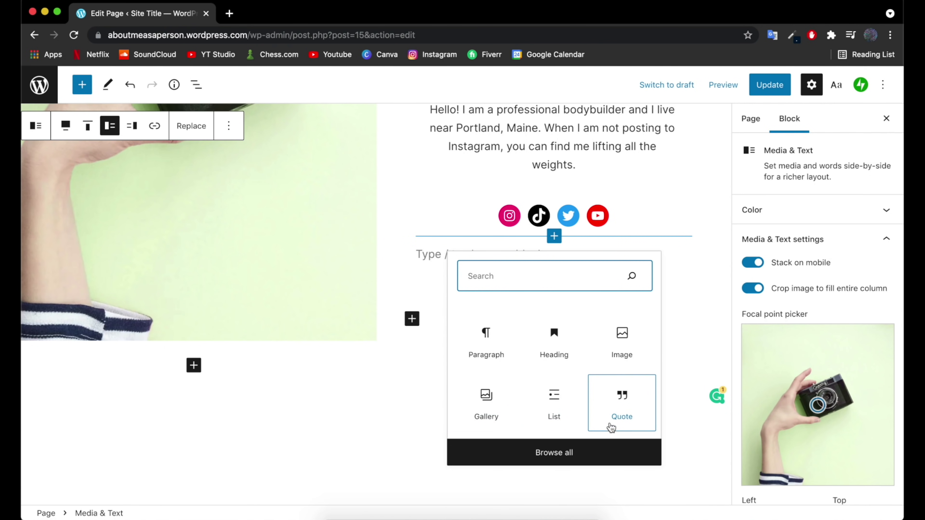
left_click(619, 419)
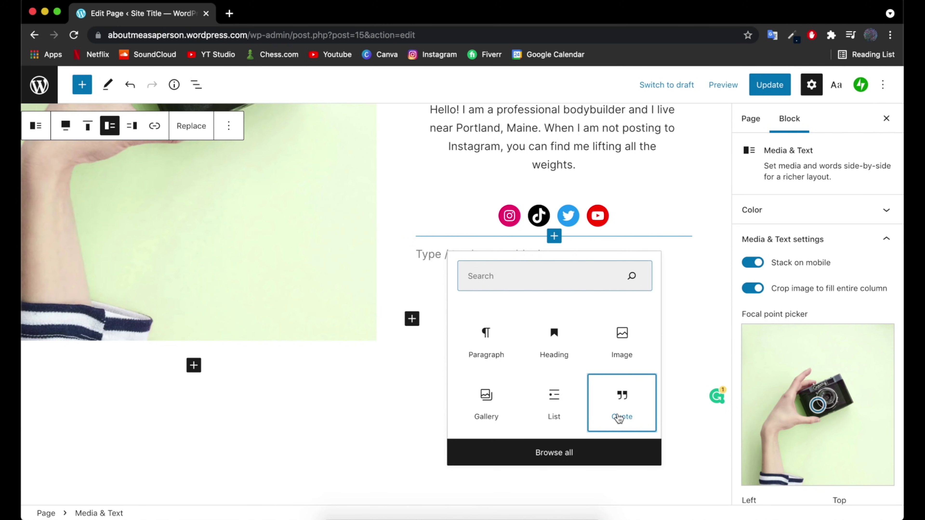
left_click(619, 419)
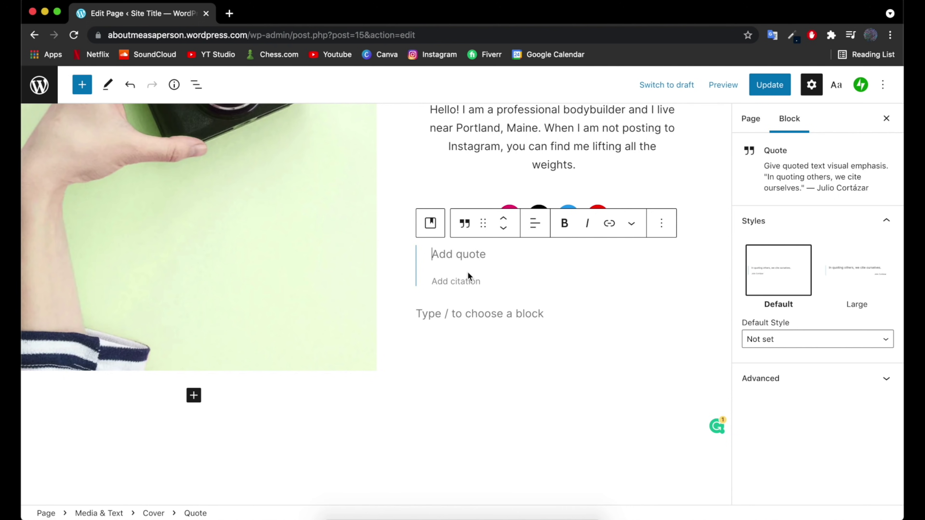
Step: Fill the quote with "No Pain No Gain" and cite it to "Arnold S."
scroll(467, 271, "up", 3)
type("No")
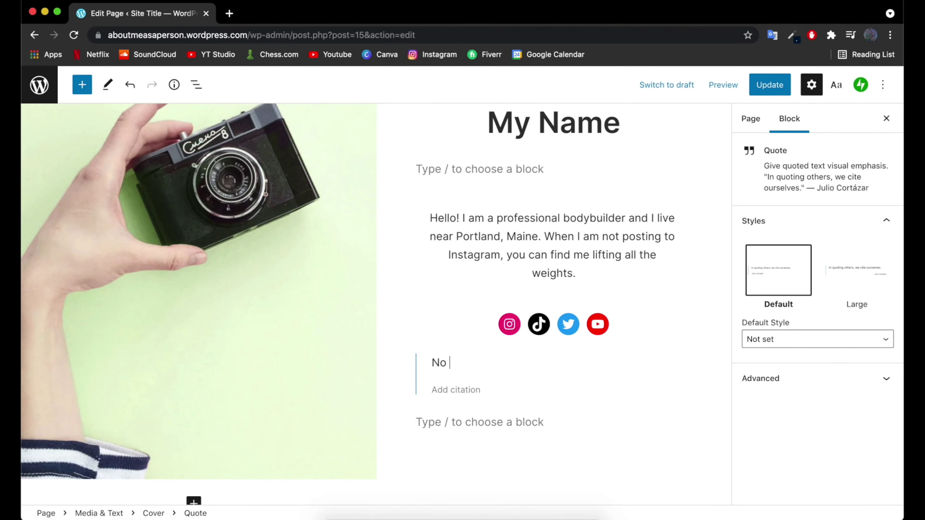
type("Pain no Gain")
key("BackSpace")
type("N")
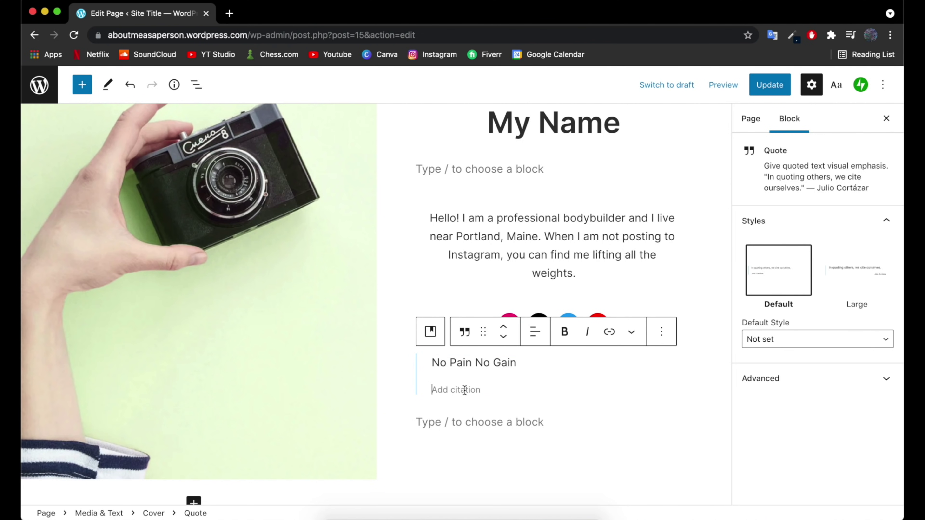
type("Arnold S.")
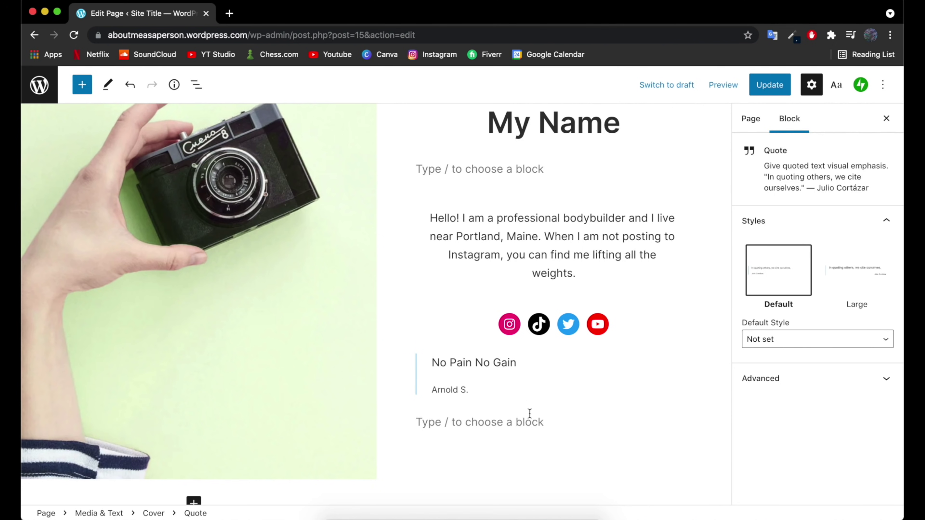
Step: Replace the camera picture in the Media & Text block with the Pexels battle-ropes photo found by searching "working out"
left_click(330, 381)
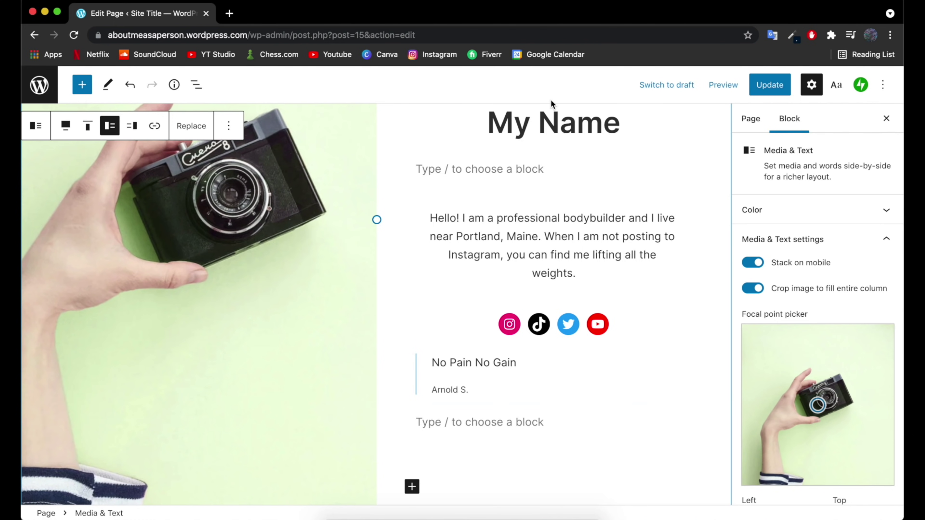
scroll(432, 365, "down", 6)
scroll(277, 416, "up", 4)
scroll(260, 443, "up", 5)
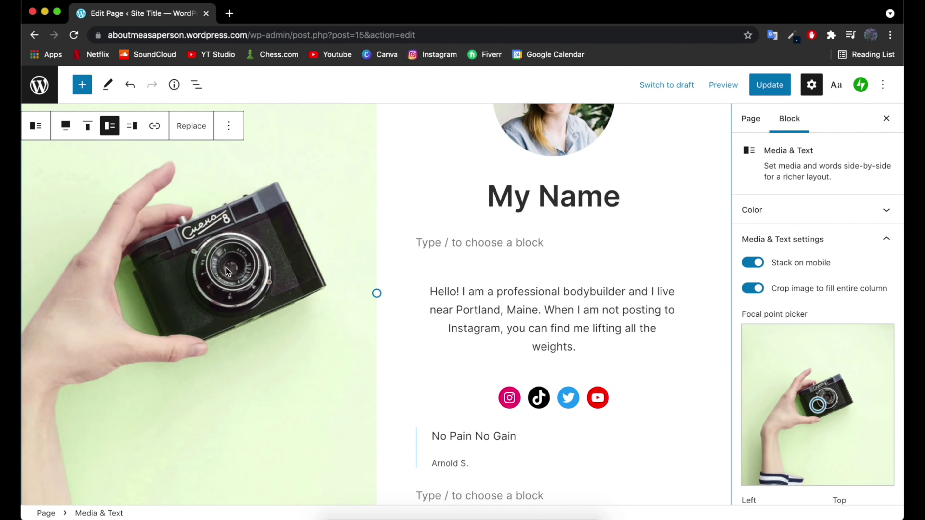
left_click(194, 132)
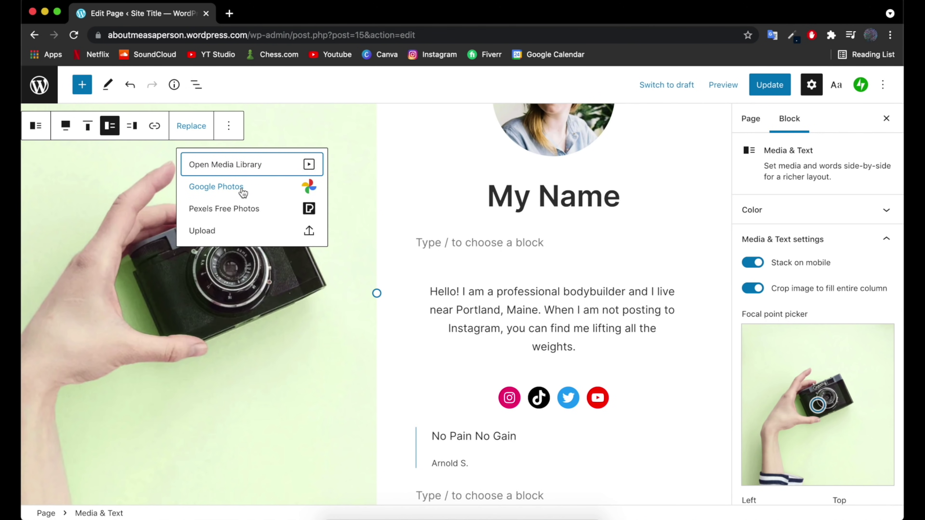
left_click(235, 213)
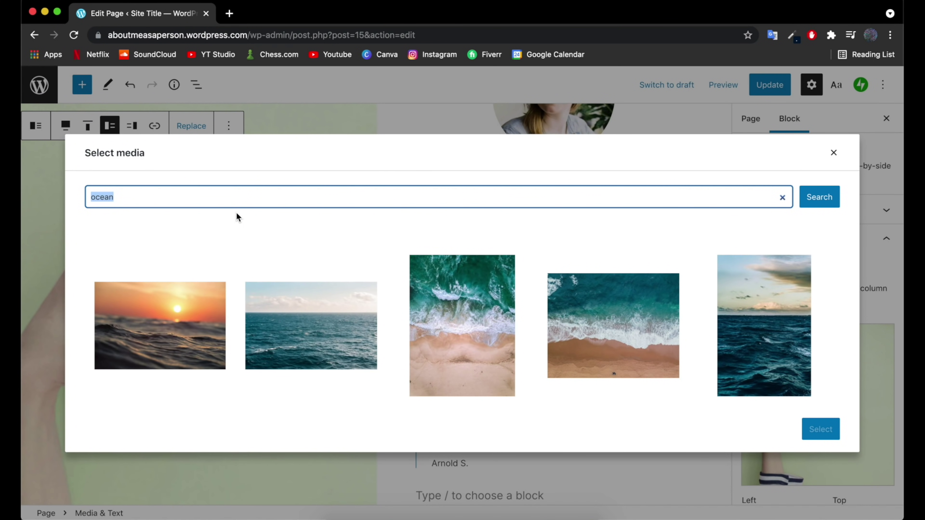
type("working out")
left_click(809, 197)
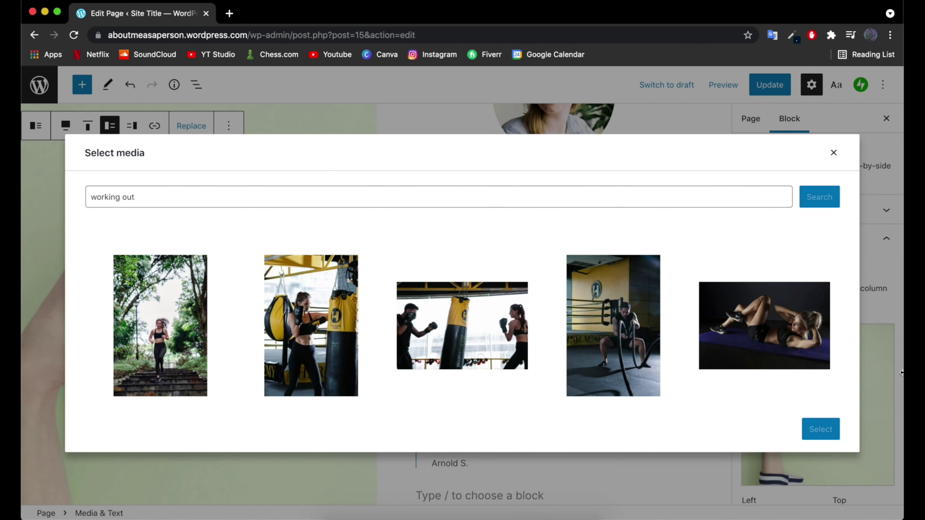
left_click(624, 334)
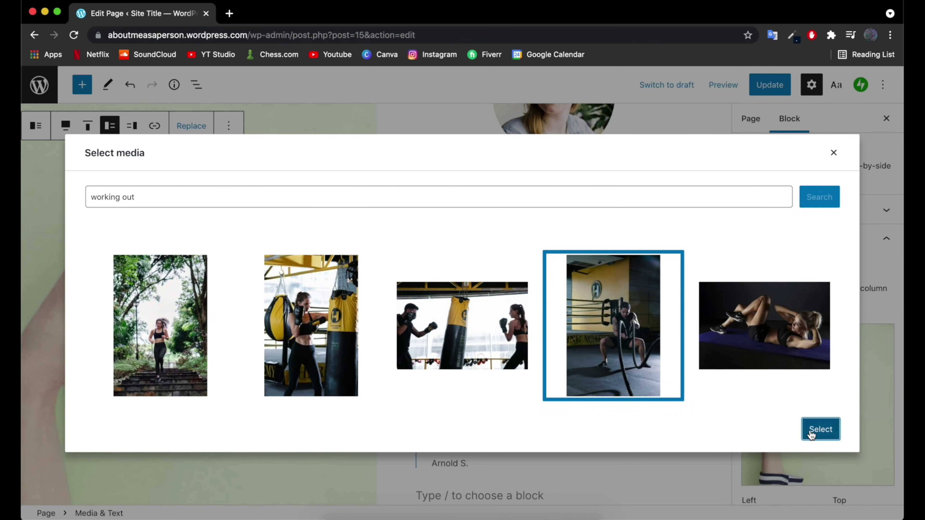
left_click(811, 431)
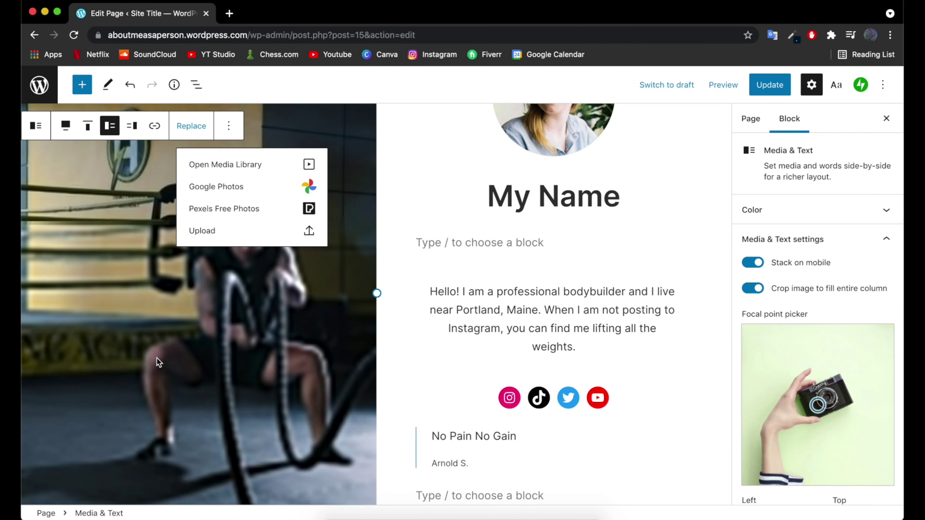
Step: Replace the round portrait with the Pexels photo of the bearded man in a denim jacket, searching for "profile"
scroll(454, 345, "up", 5)
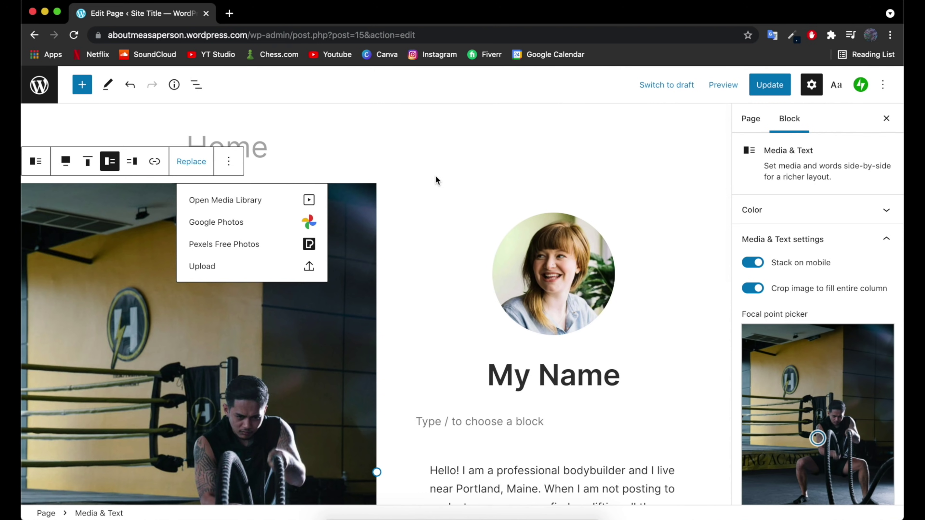
left_click(322, 324)
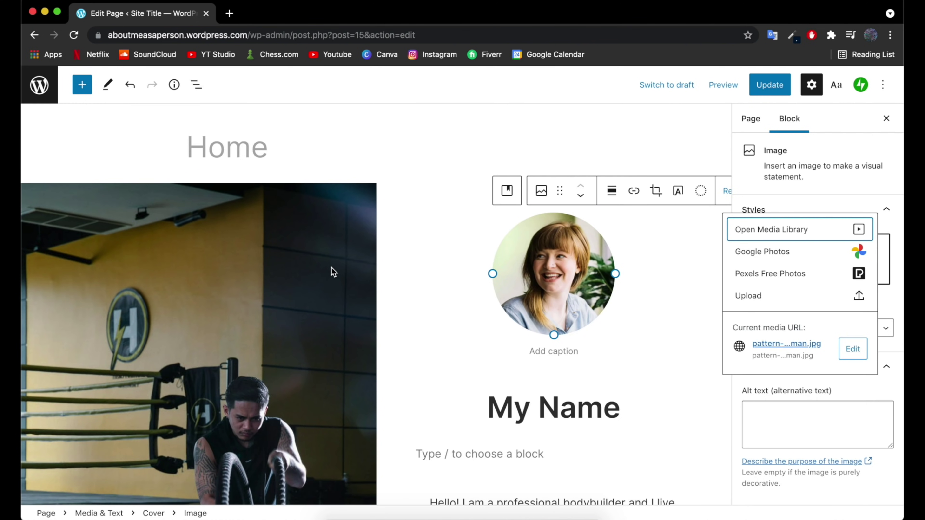
left_click(790, 276)
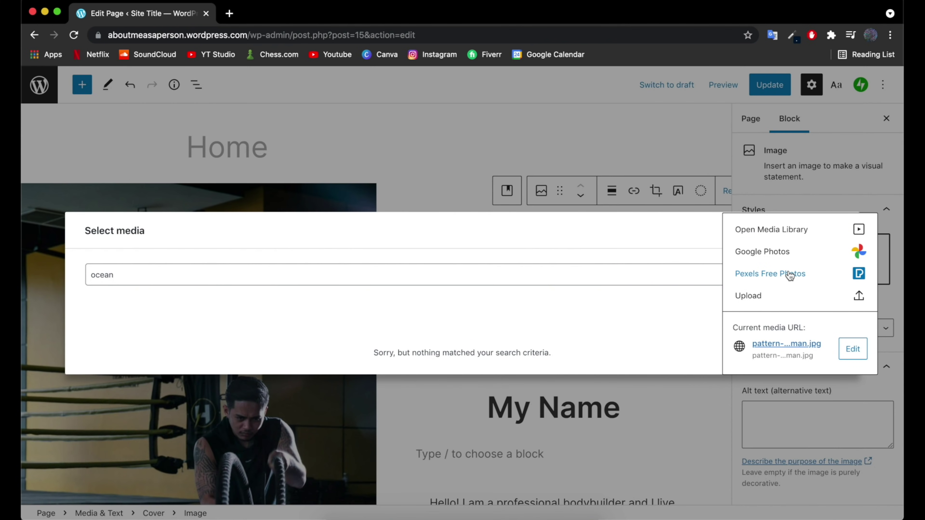
double_click(425, 277)
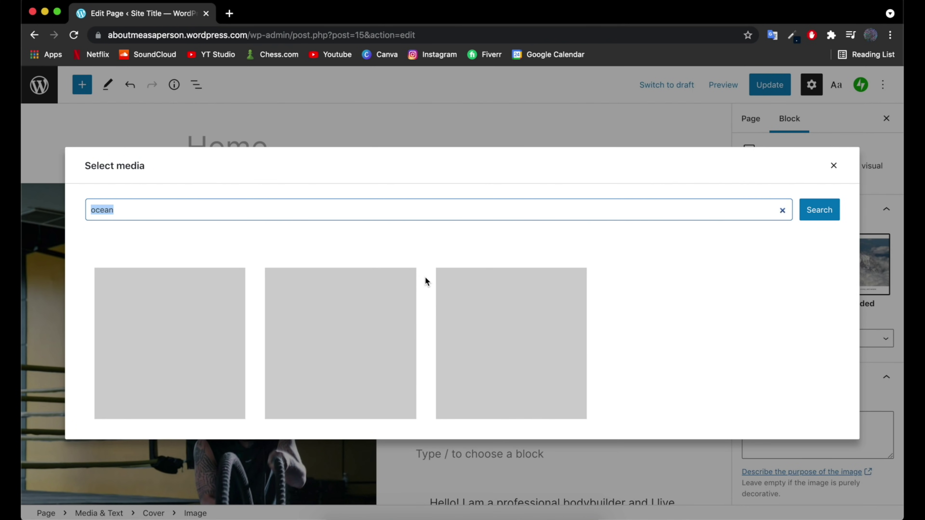
triple_click(315, 204)
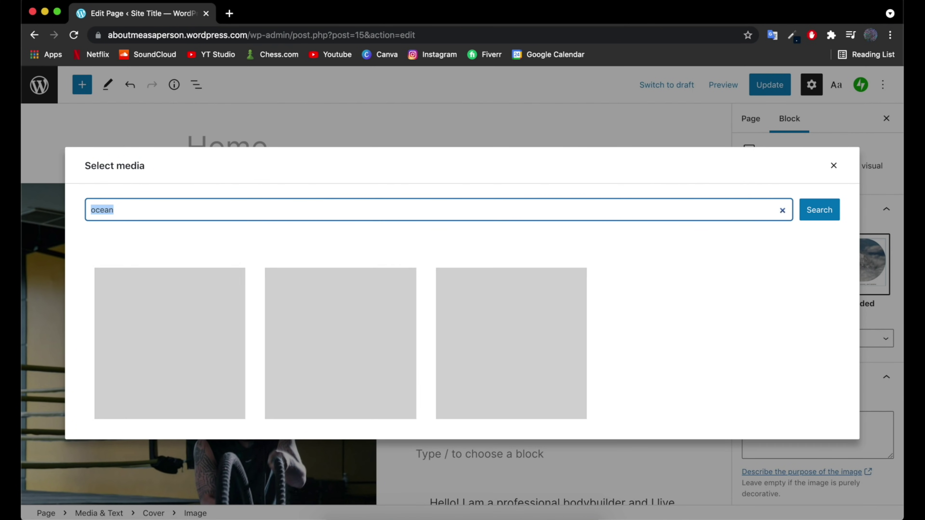
type("profile")
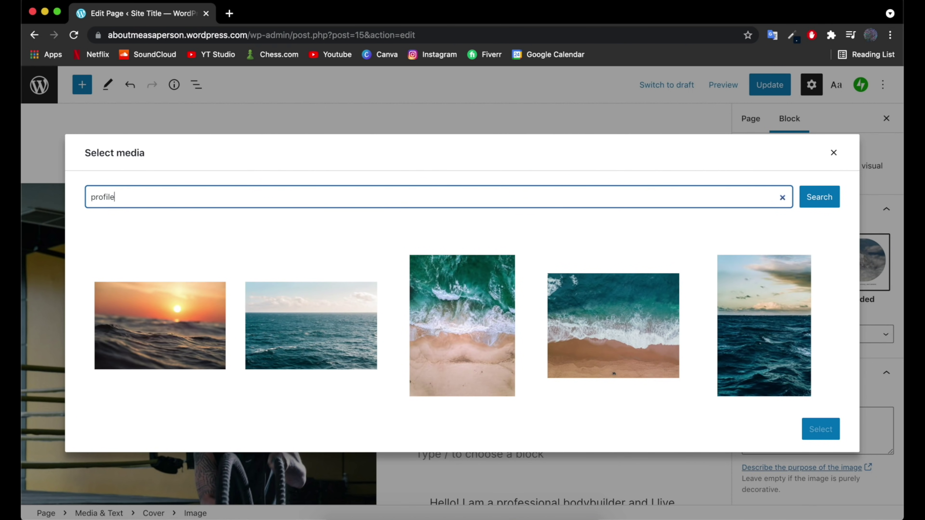
left_click(821, 203)
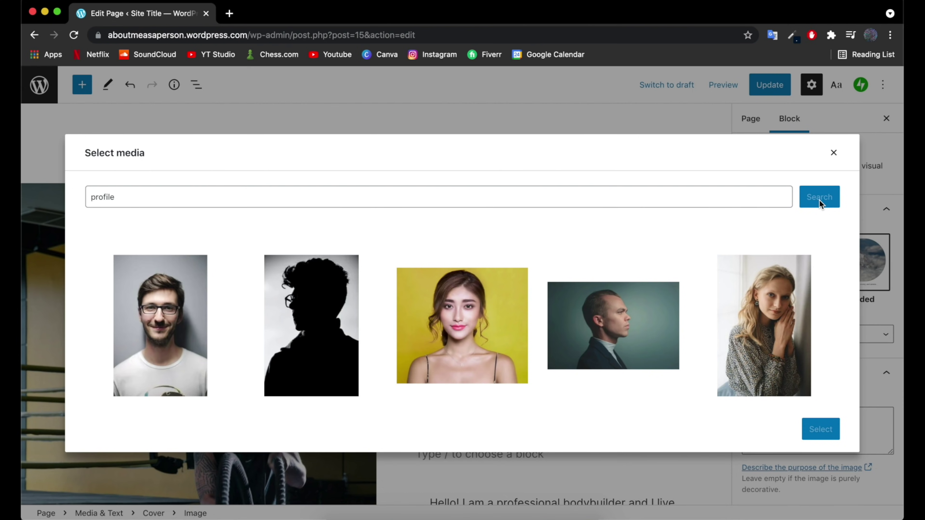
scroll(675, 266, "down", 10)
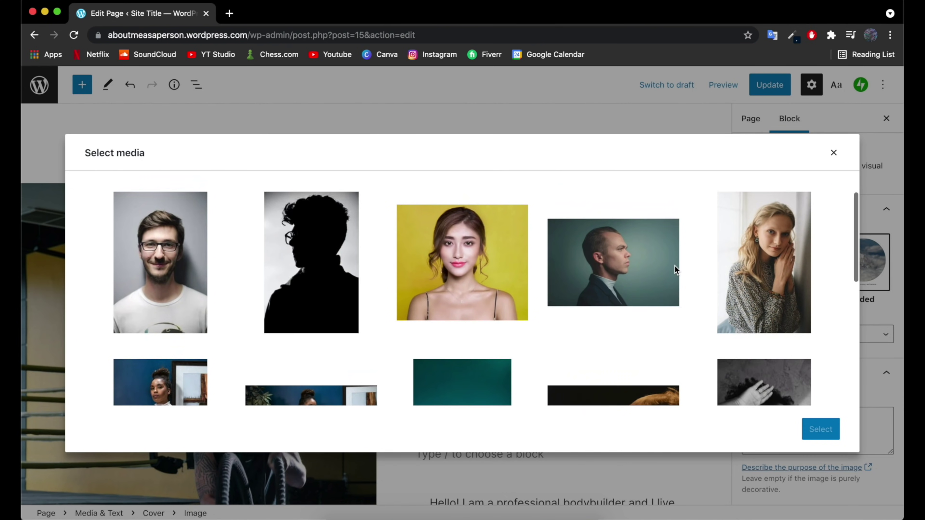
scroll(674, 266, "down", 8)
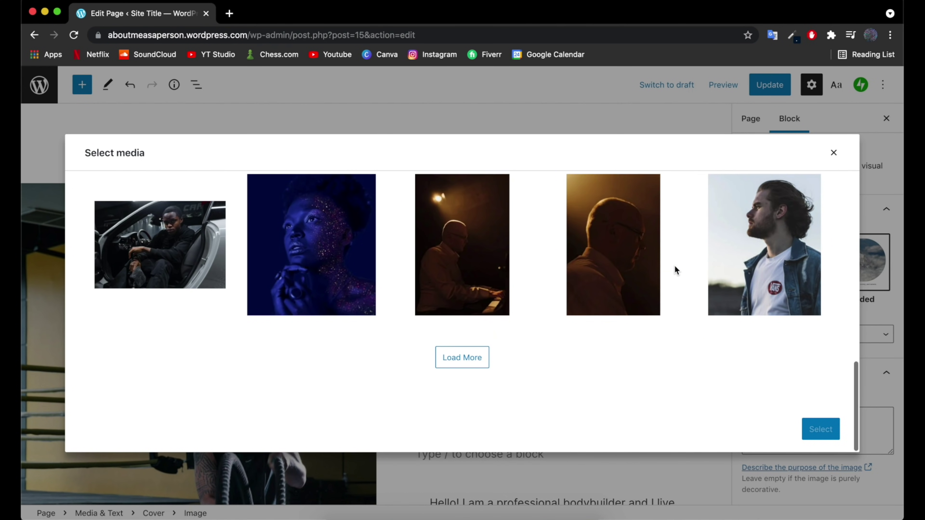
scroll(674, 265, "up", 2)
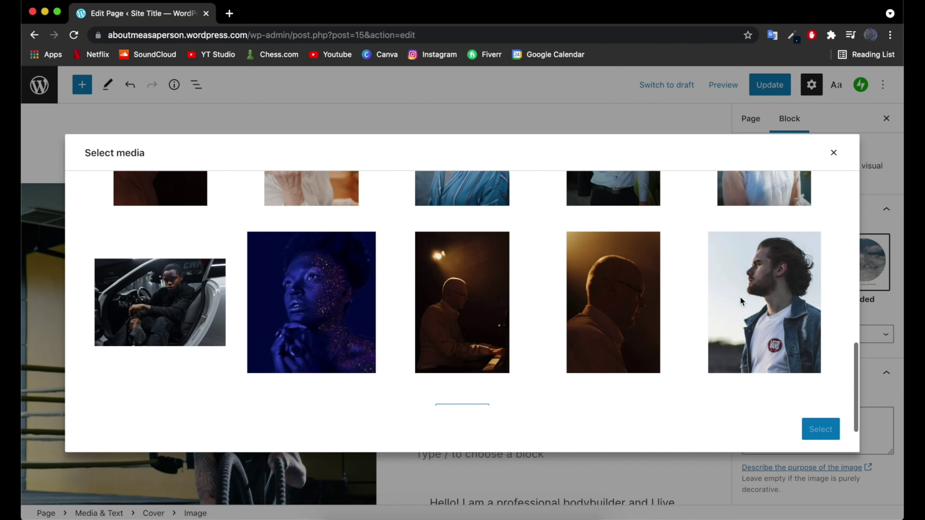
left_click(739, 297)
left_click(831, 431)
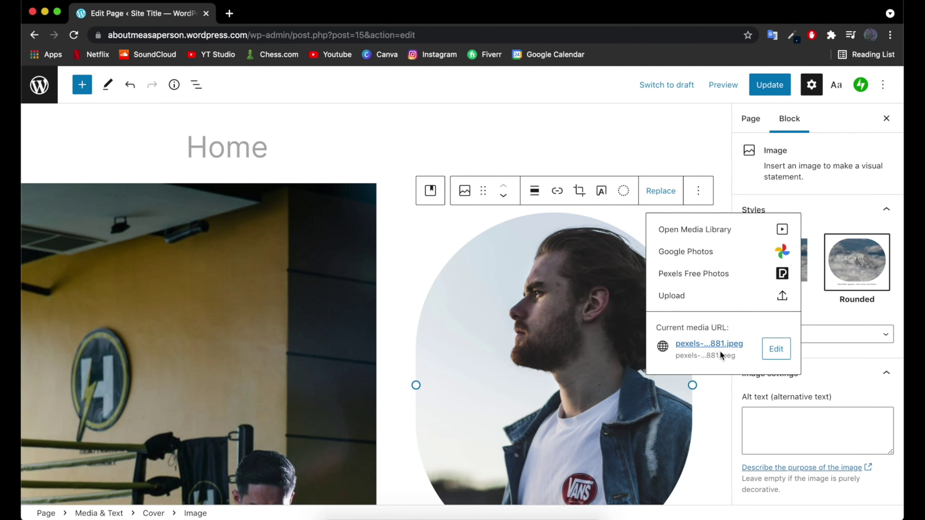
Step: Delete the photo credit caption beneath the round portrait
left_click(374, 240)
scroll(373, 240, "down", 8)
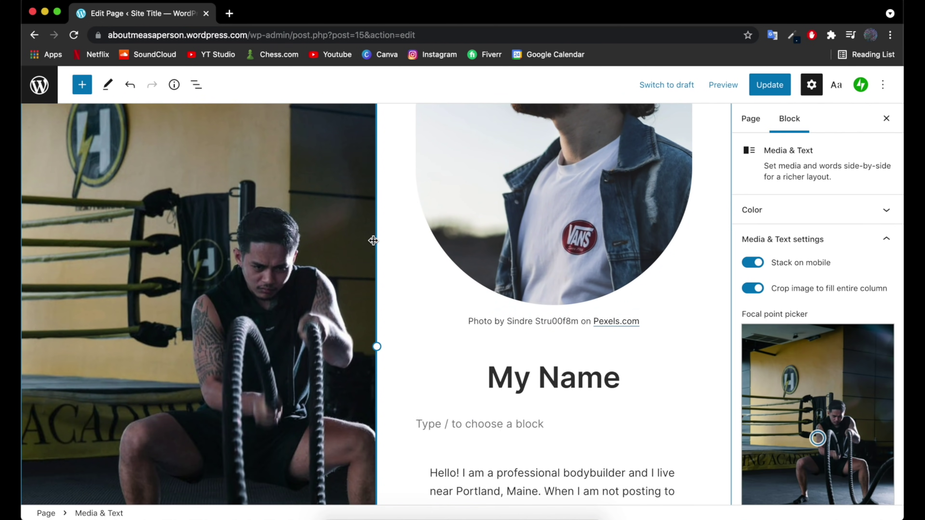
scroll(373, 240, "up", 2)
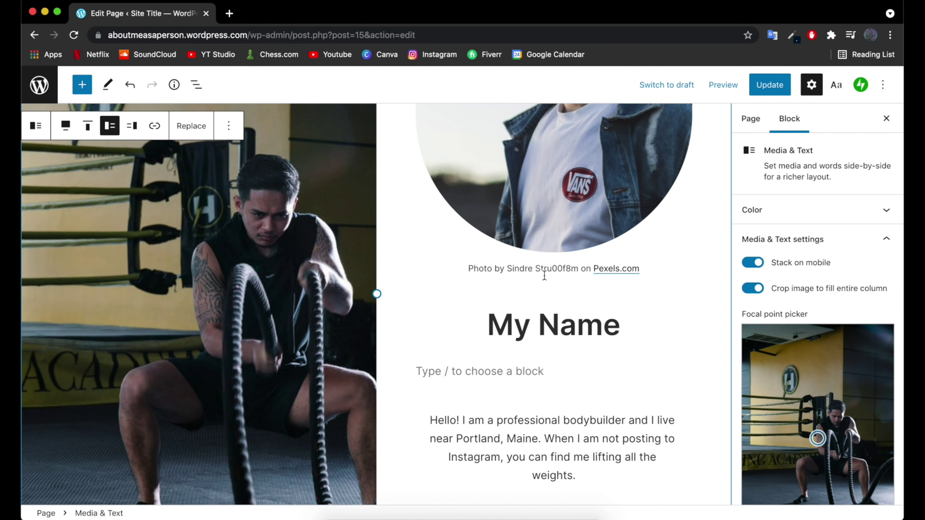
double_click(512, 269)
left_click_drag(466, 268, 640, 274)
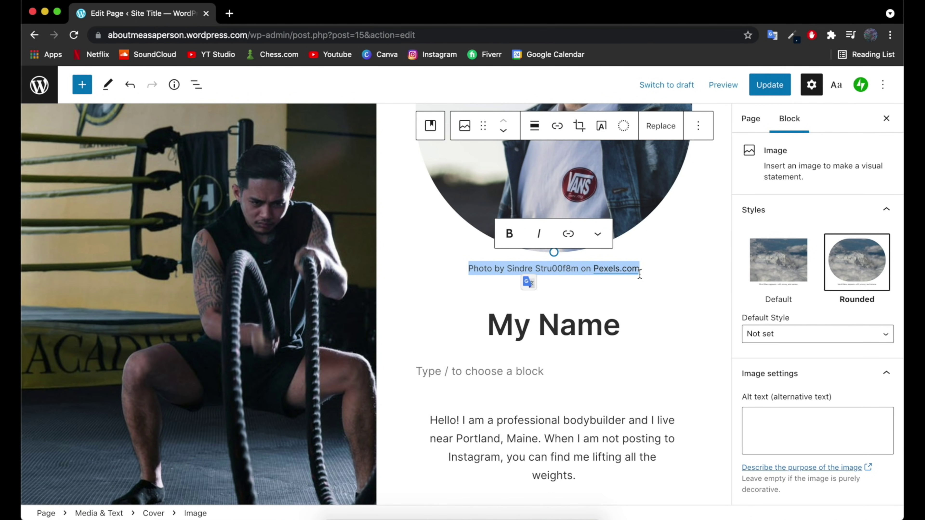
key("BackSpace")
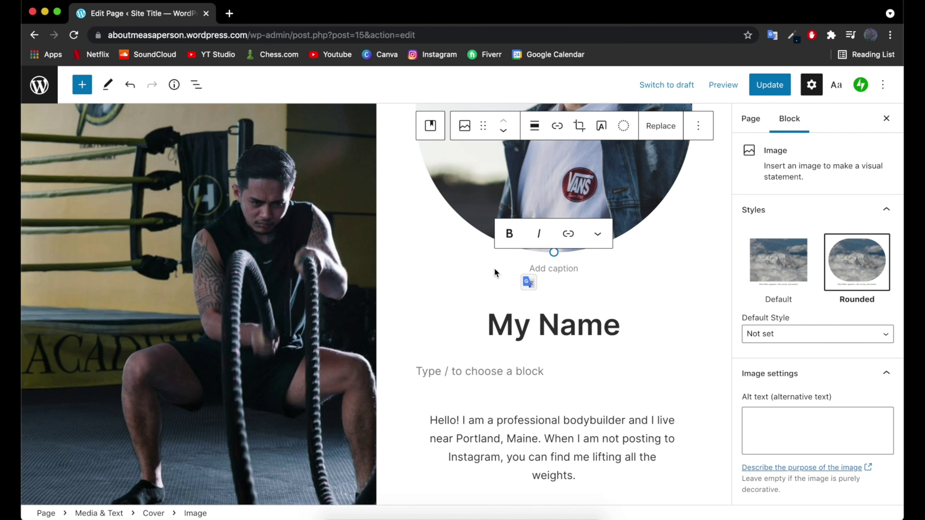
left_click(380, 349)
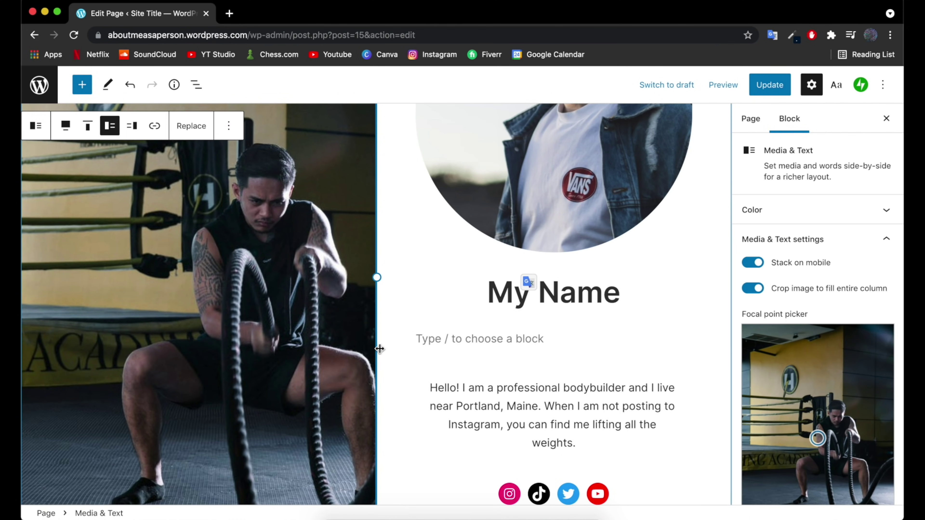
Step: Make "Hello!" bold at the start of the introduction paragraph
scroll(379, 349, "down", 3)
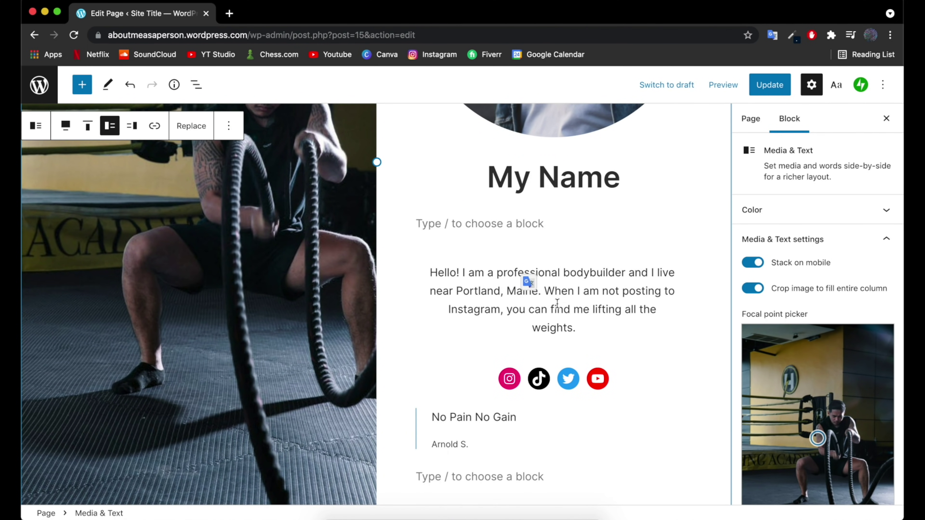
left_click(445, 273)
double_click(445, 273)
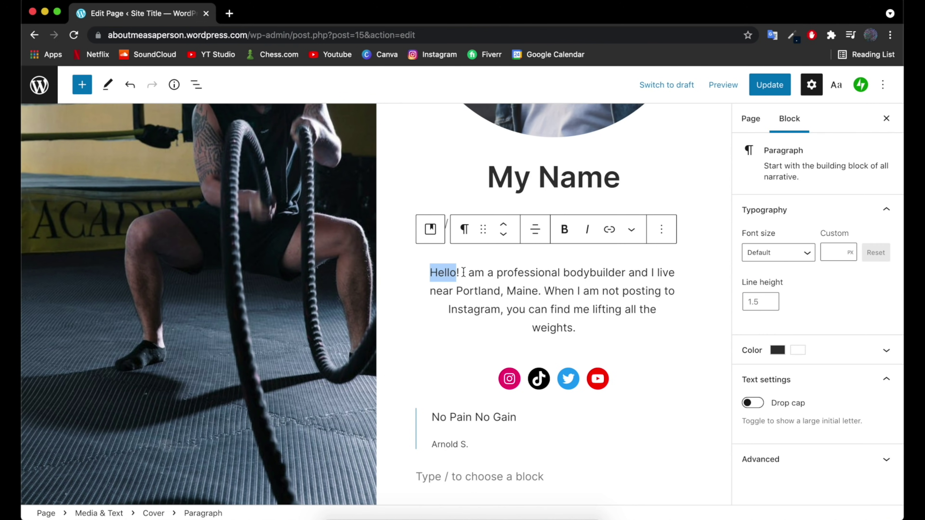
left_click_drag(459, 273, 419, 273)
left_click(565, 230)
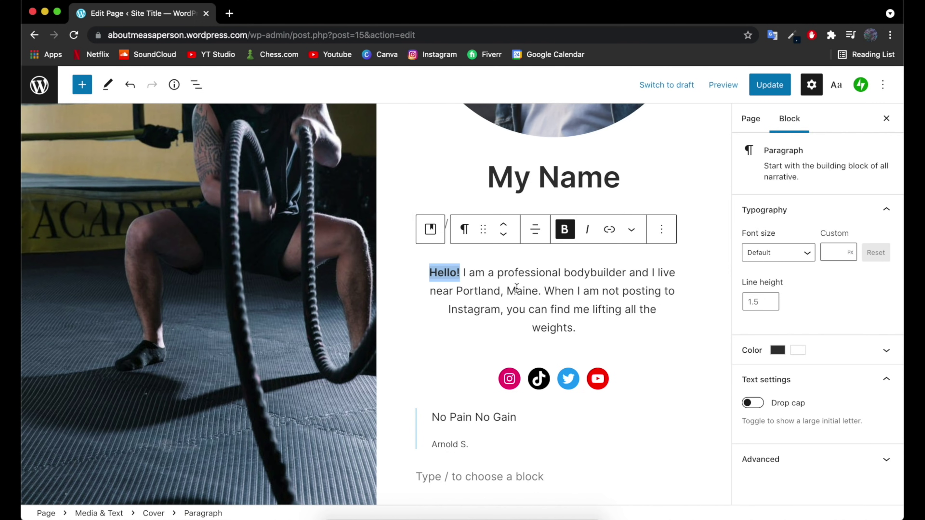
Step: Change the text colour of the introduction paragraph to a custom red
left_click_drag(457, 291, 543, 294)
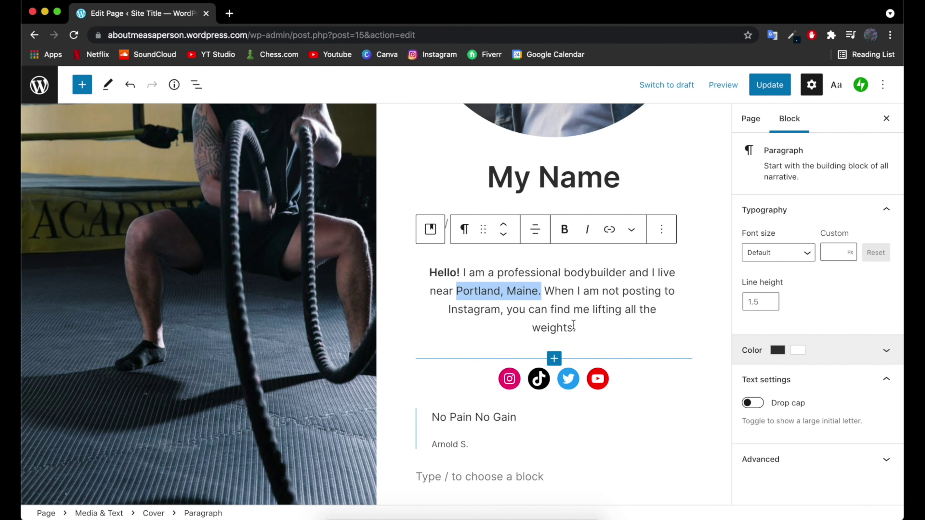
left_click(777, 350)
left_click(778, 317)
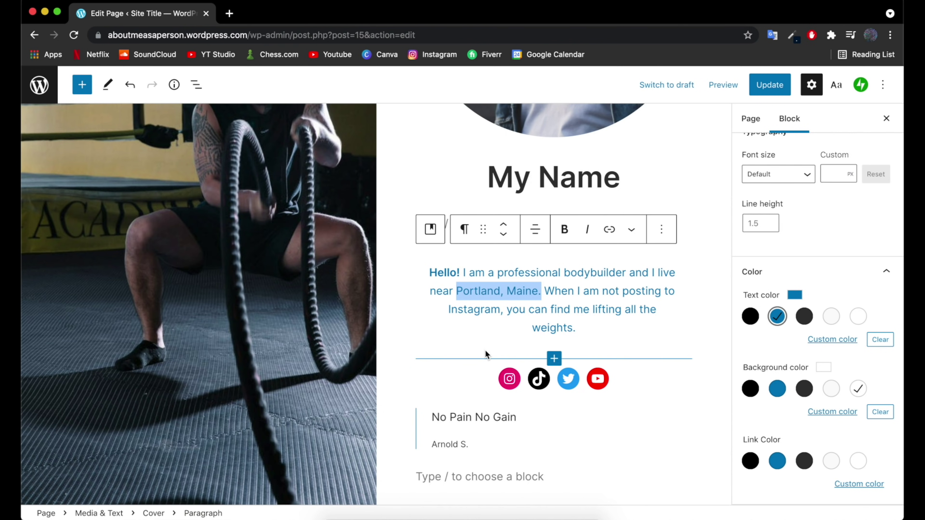
left_click(809, 320)
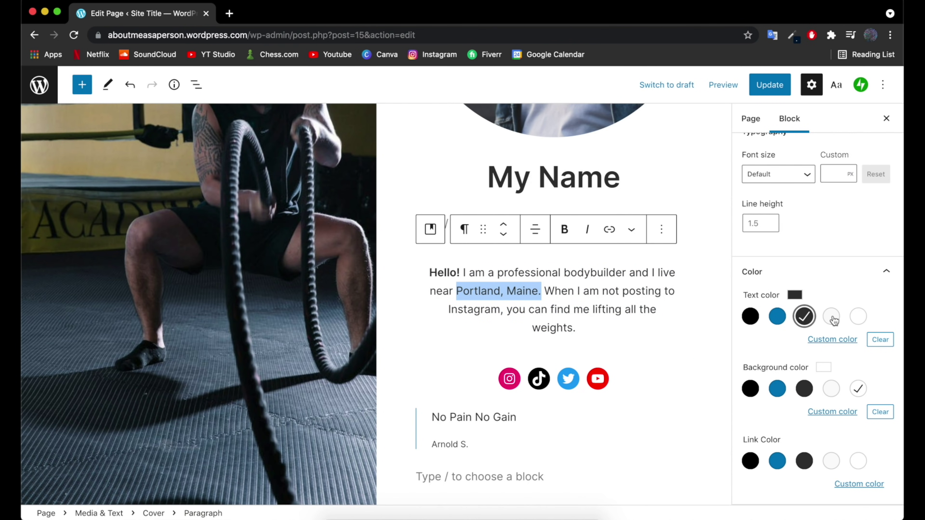
left_click(832, 317)
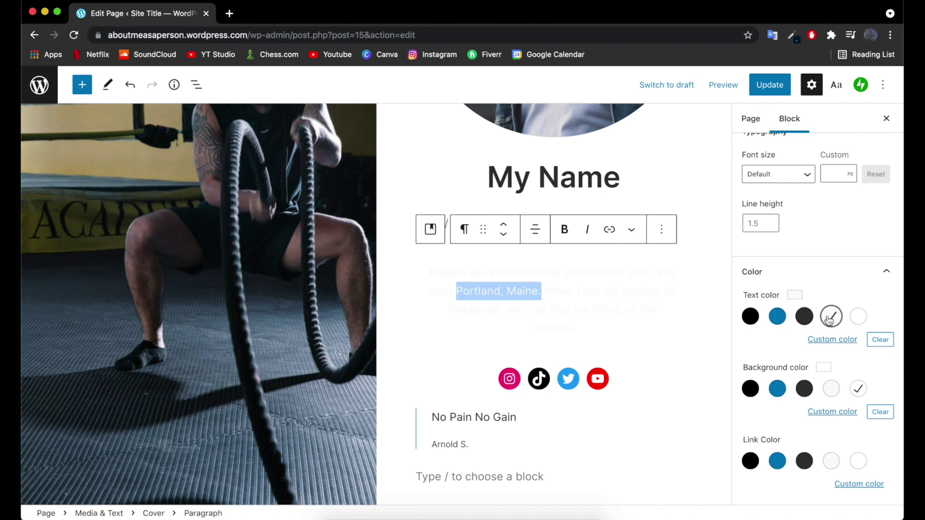
left_click(825, 340)
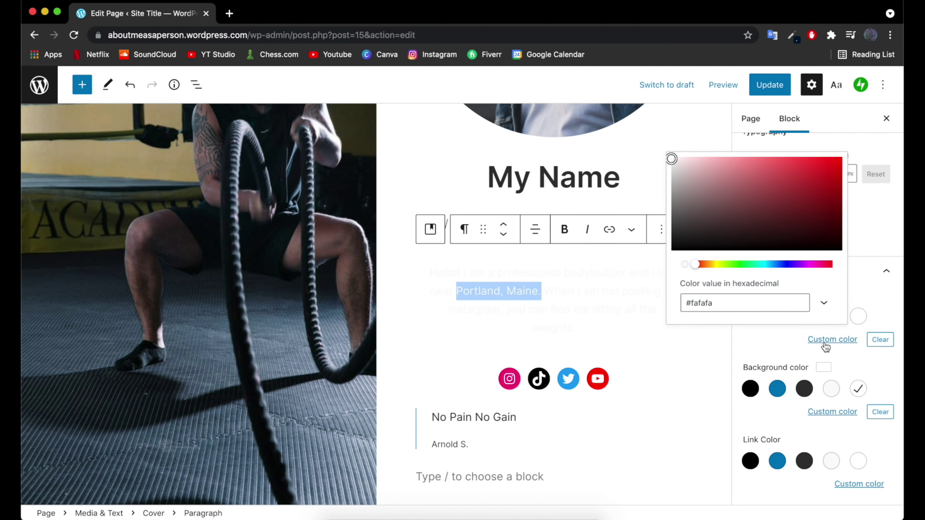
mouse_move(695, 264)
left_mouse_down()
mouse_move(705, 265)
mouse_move(697, 265)
left_mouse_up()
left_click_drag(853, 167, 871, 149)
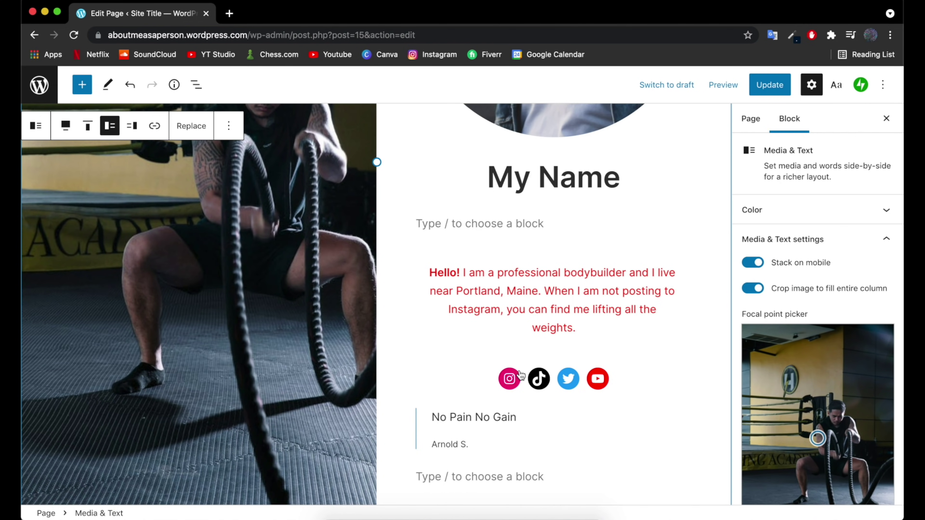
Step: Preview the homepage in a new tab, look it over down to the footer, and dismiss the launch notice
scroll(522, 374, "up", 10)
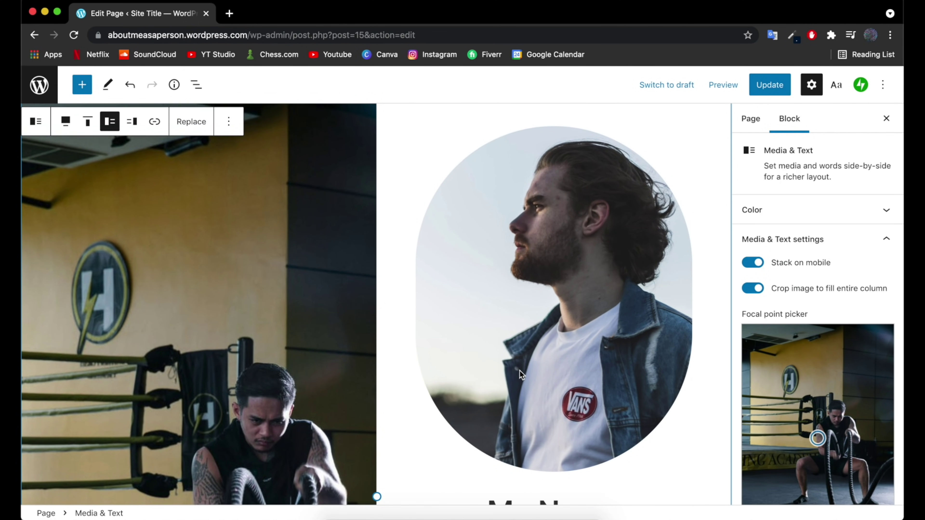
scroll(521, 374, "down", 10)
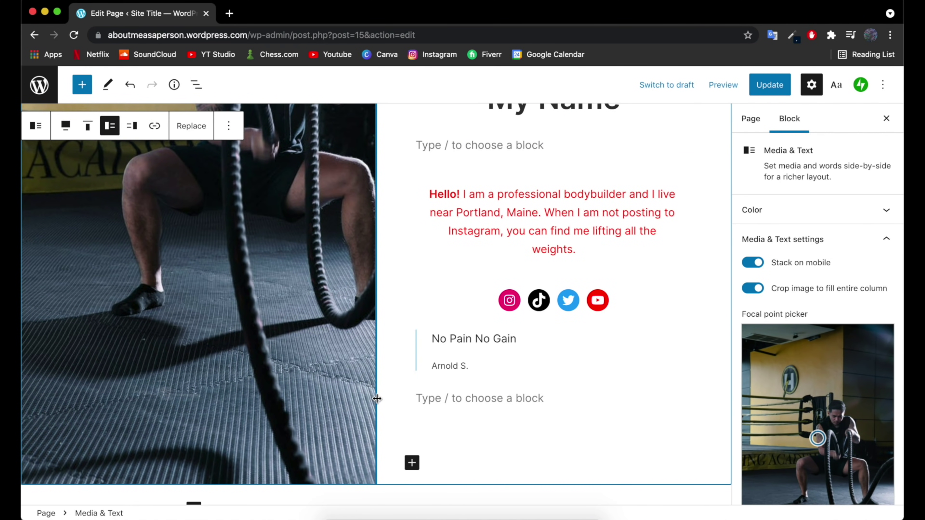
scroll(431, 396, "down", 5)
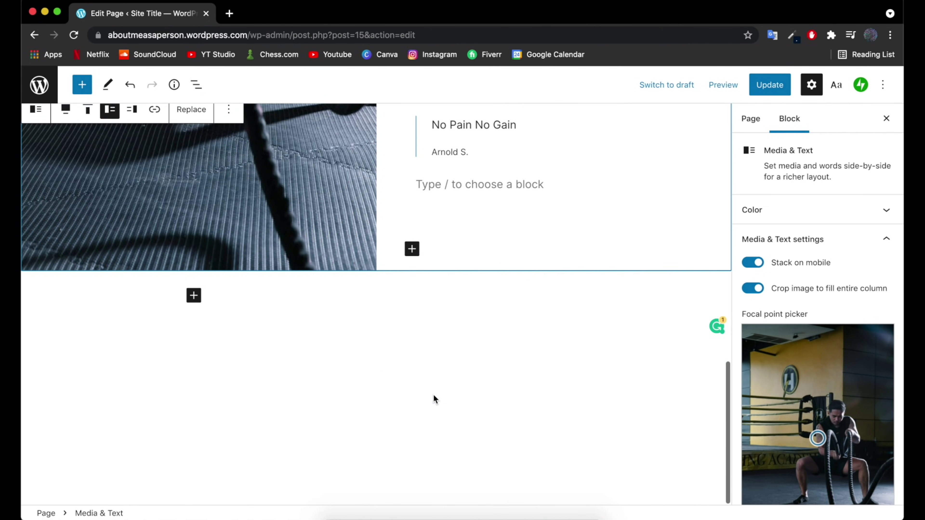
scroll(434, 399, "up", 6)
scroll(433, 400, "up", 3)
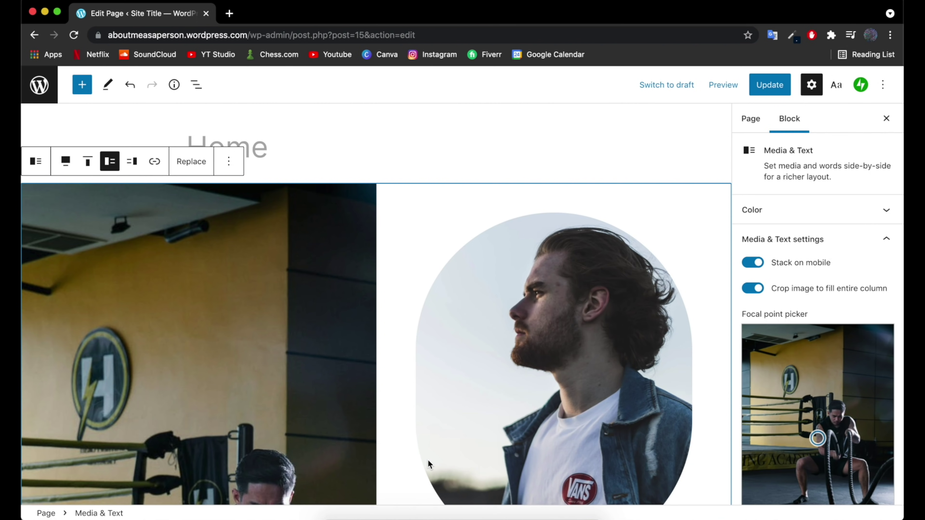
left_click(732, 87)
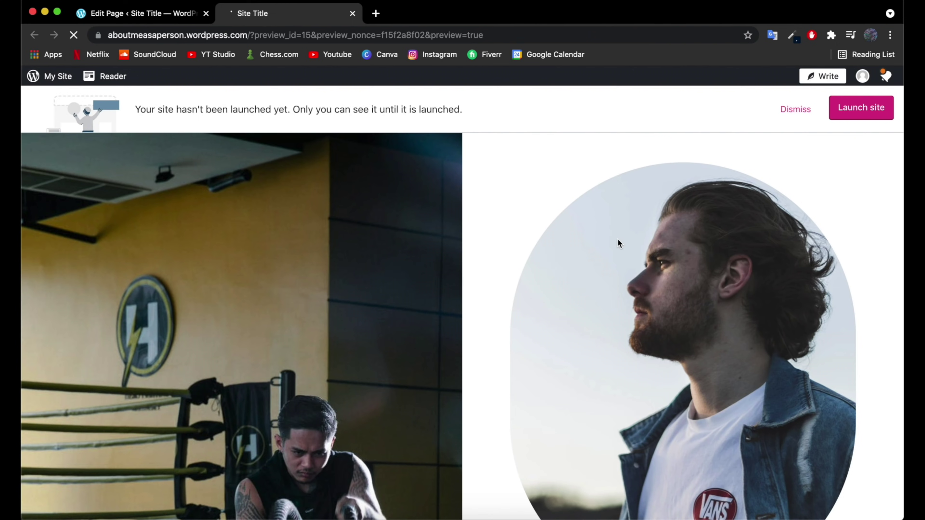
scroll(215, 356, "down", 3)
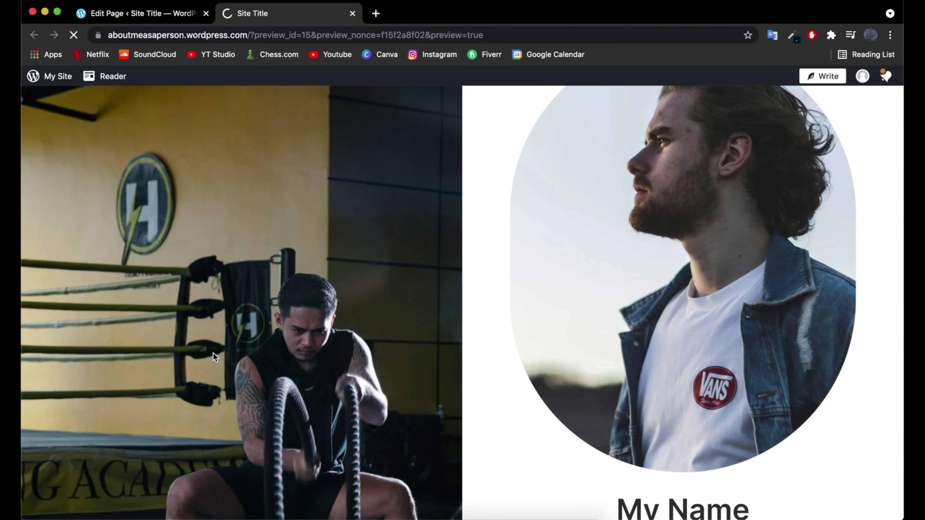
scroll(652, 308, "down", 8)
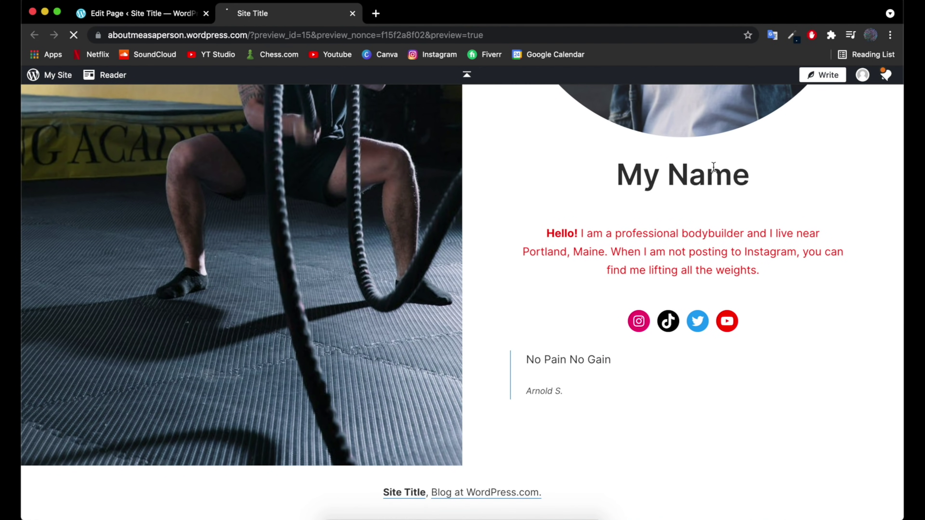
left_click_drag(545, 233, 756, 283)
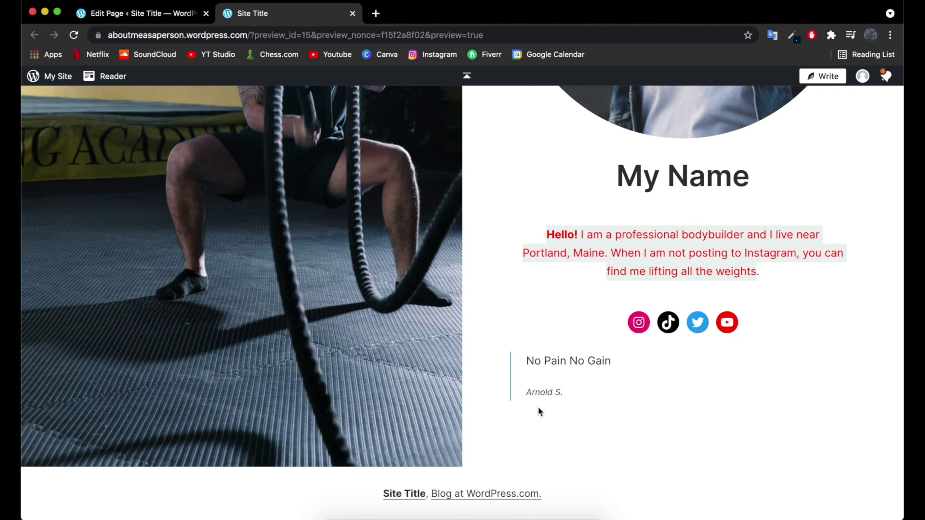
scroll(539, 411, "up", 15)
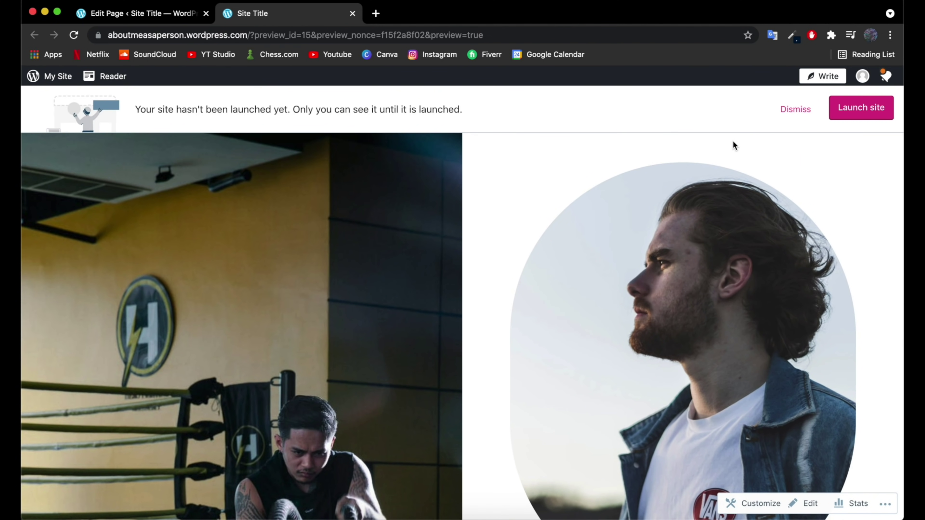
left_click(789, 109)
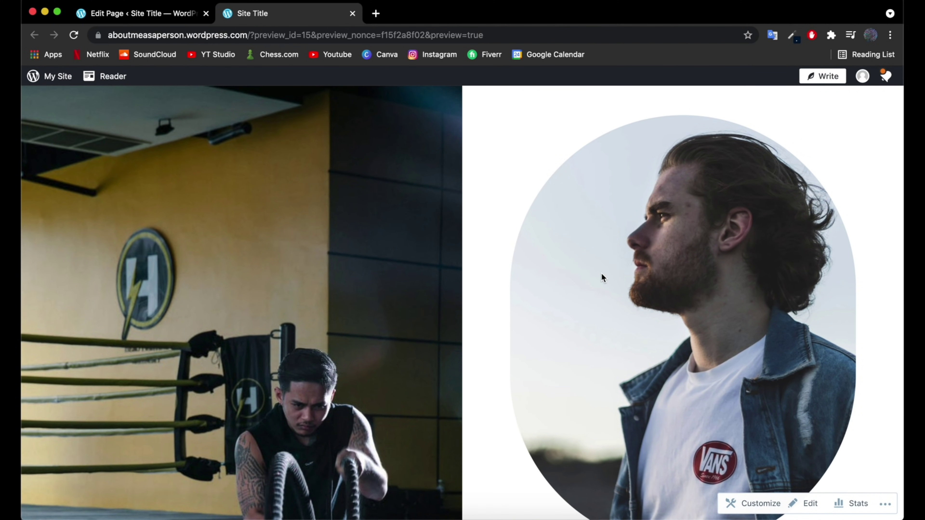
Step: Inspect the previewed homepage with the browser's developer tools, switch on mobile device emulation, and shrink the developer tools area
left_click(124, 16)
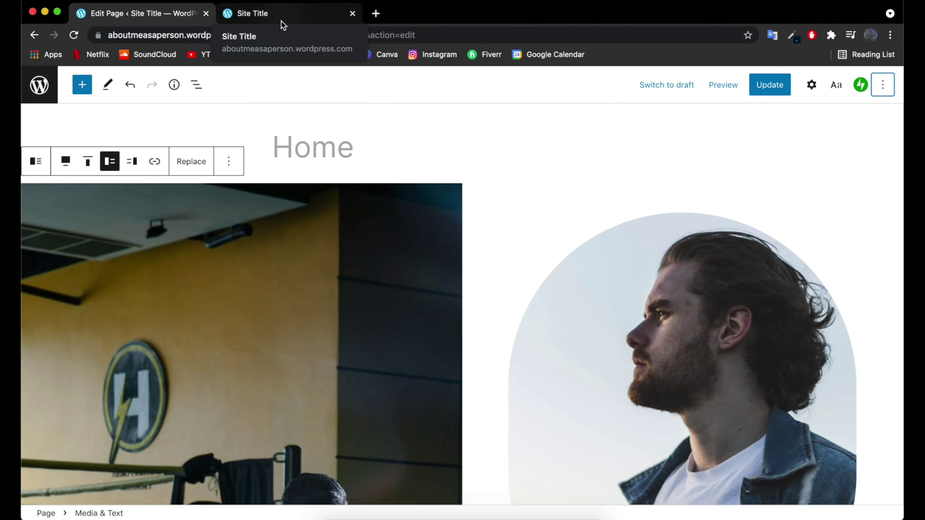
left_click(281, 21)
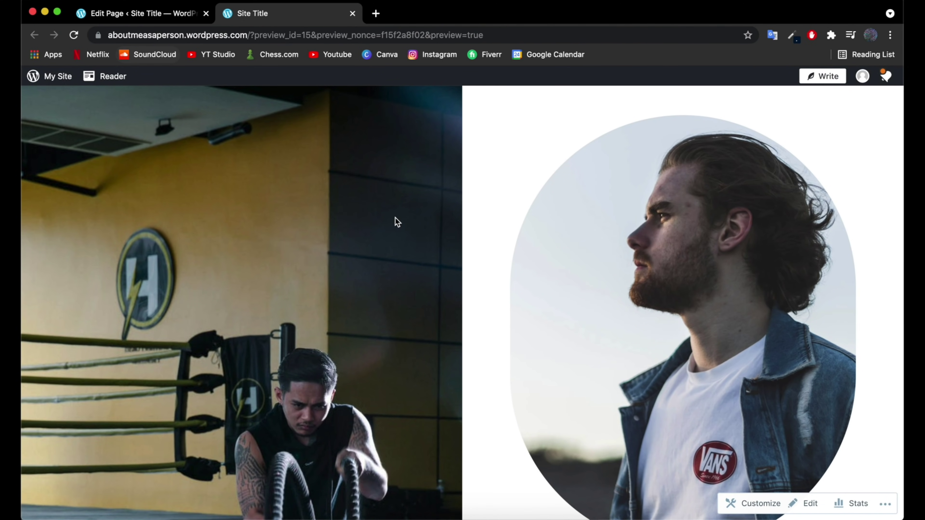
right_click(438, 169)
left_click(478, 326)
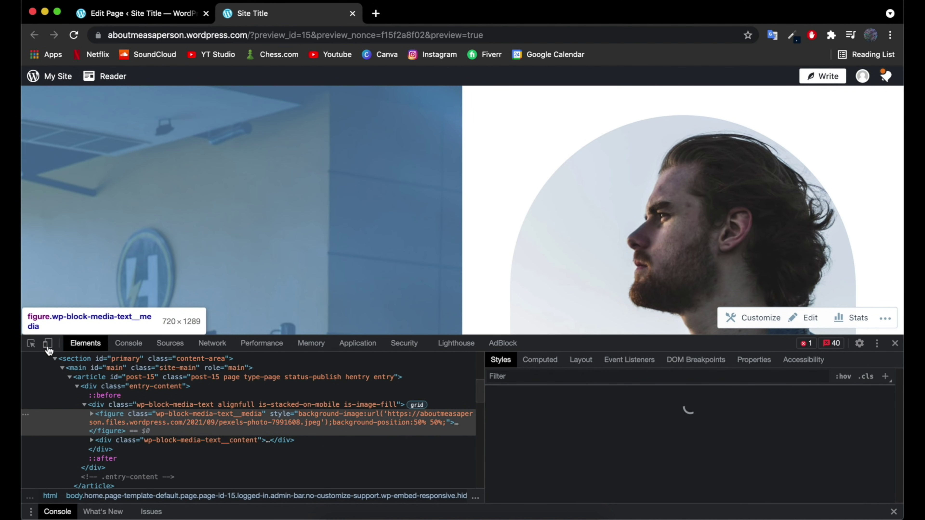
left_click(49, 348)
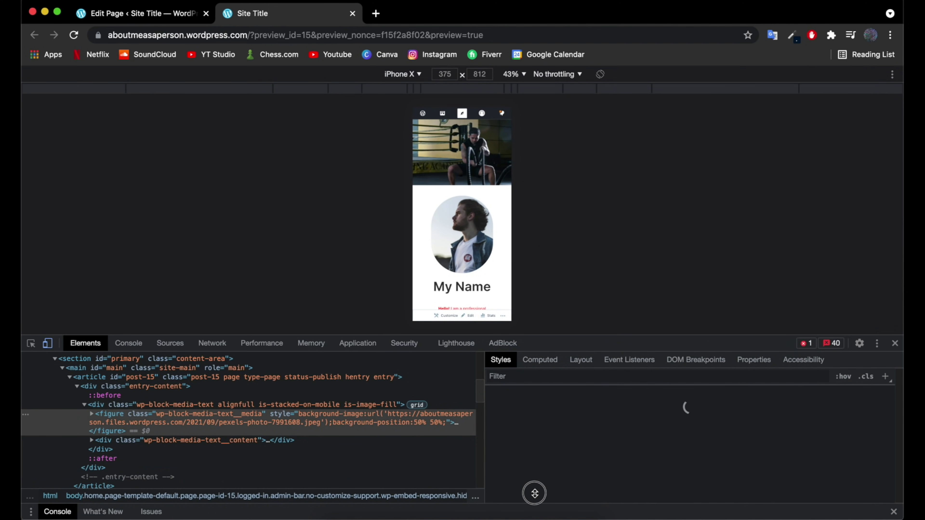
left_click_drag(534, 335, 535, 494)
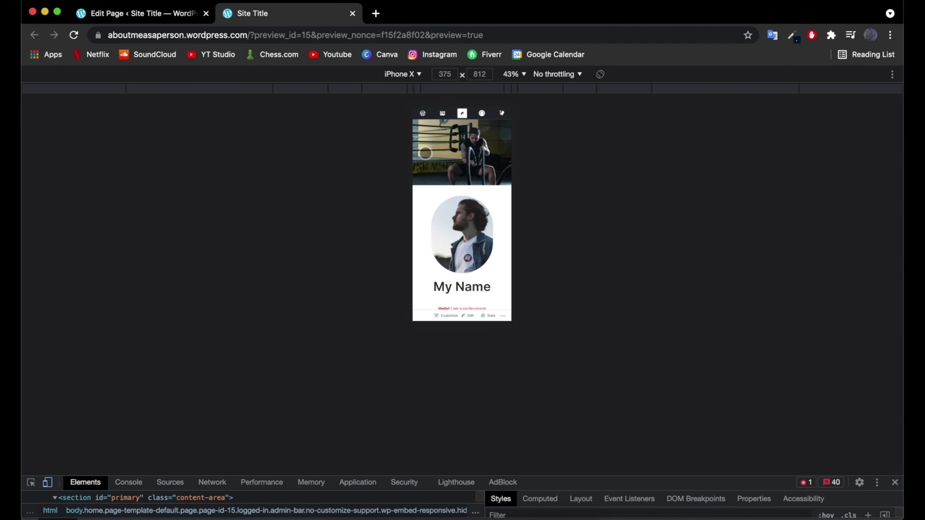
Step: Set the iPhone X preview zoom to 100% and examine the homepage's mobile layout, including the photos, introduction and social icons
left_click(523, 73)
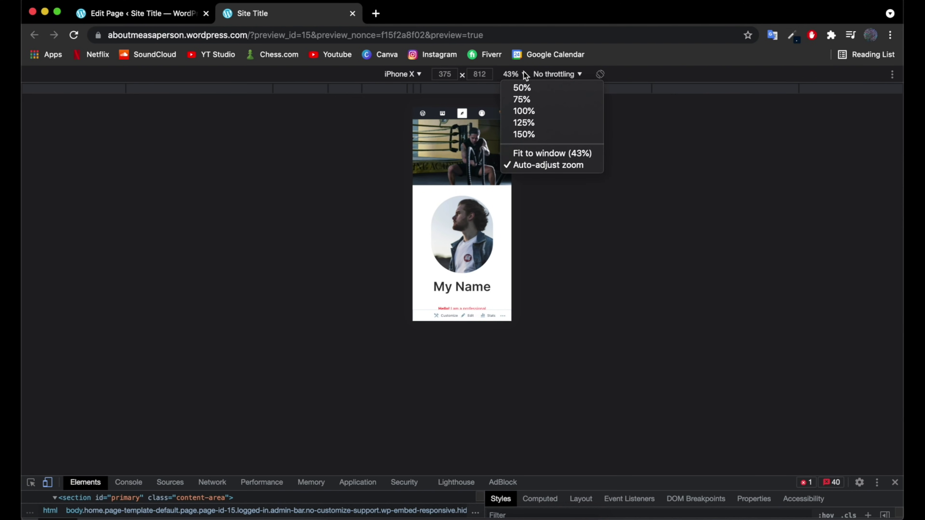
left_click(523, 112)
scroll(522, 243, "down", 7)
scroll(522, 243, "up", 1)
scroll(522, 244, "up", 7)
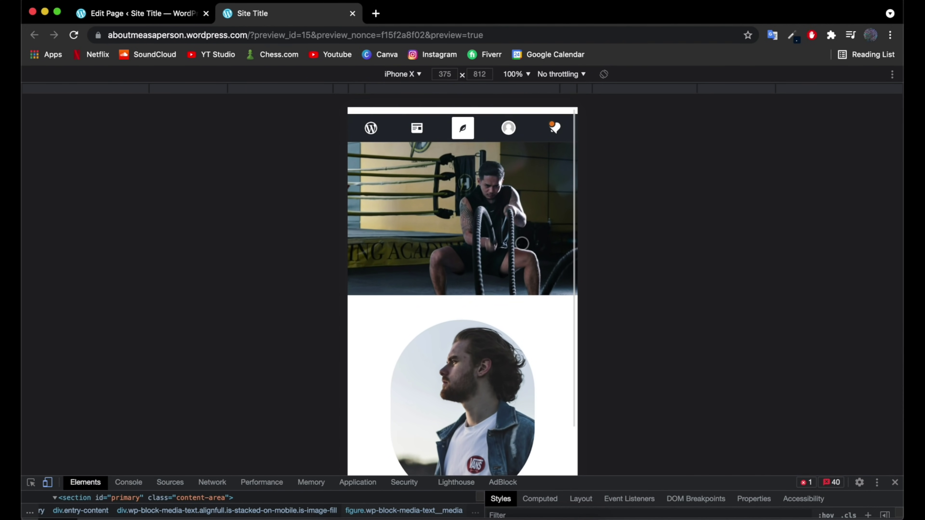
scroll(522, 243, "down", 7)
scroll(521, 244, "up", 1)
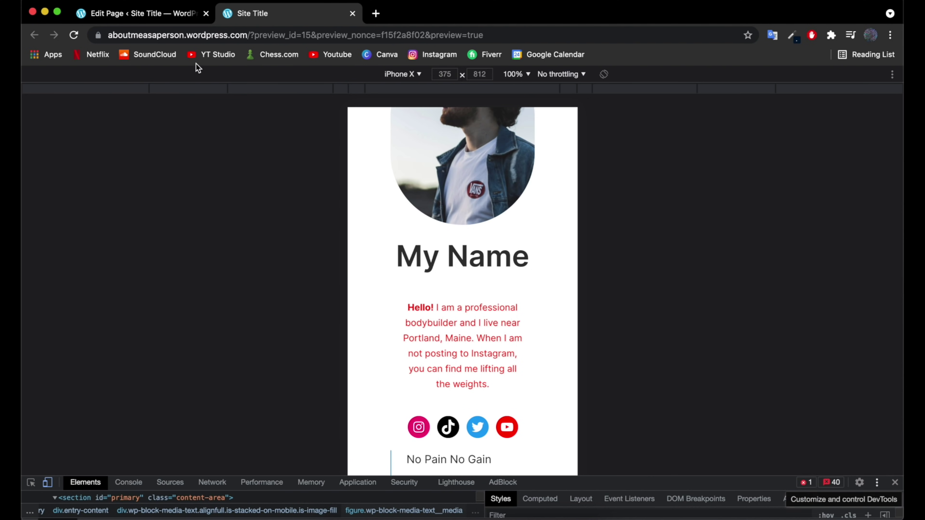
Step: Update the homepage with the edits made and leave the page editor for the list of all pages
left_click(161, 15)
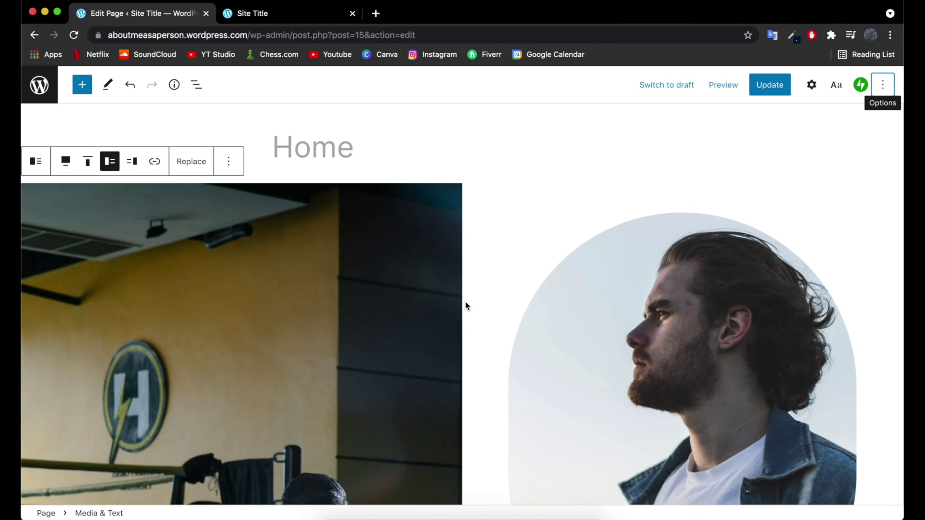
left_click(771, 88)
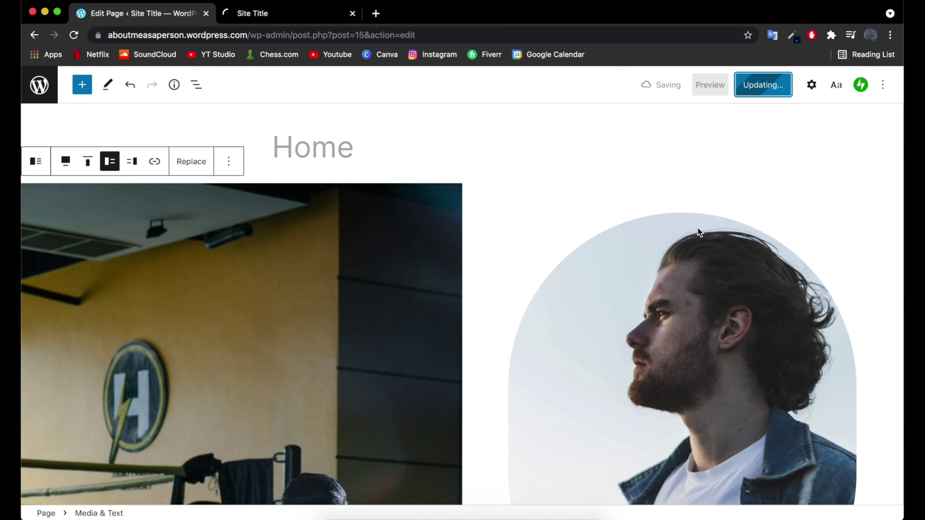
left_click(41, 87)
left_click(41, 88)
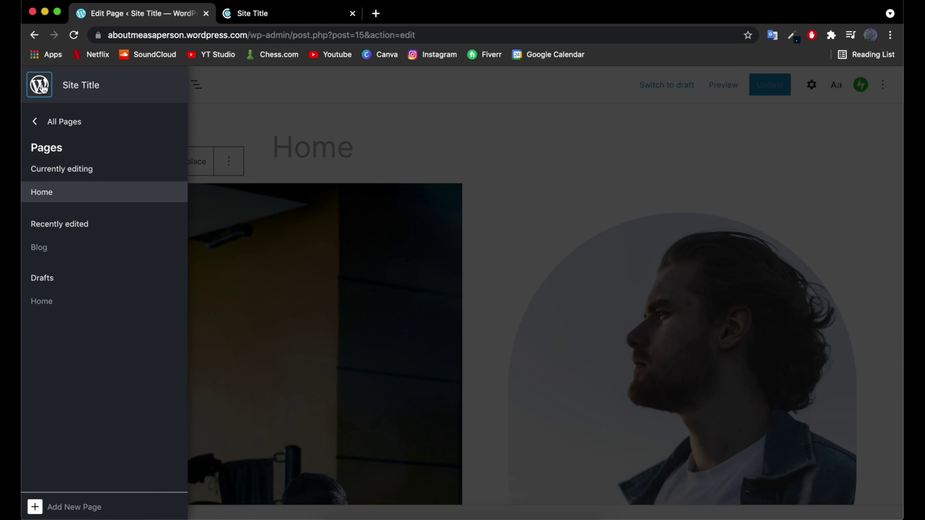
left_click(44, 124)
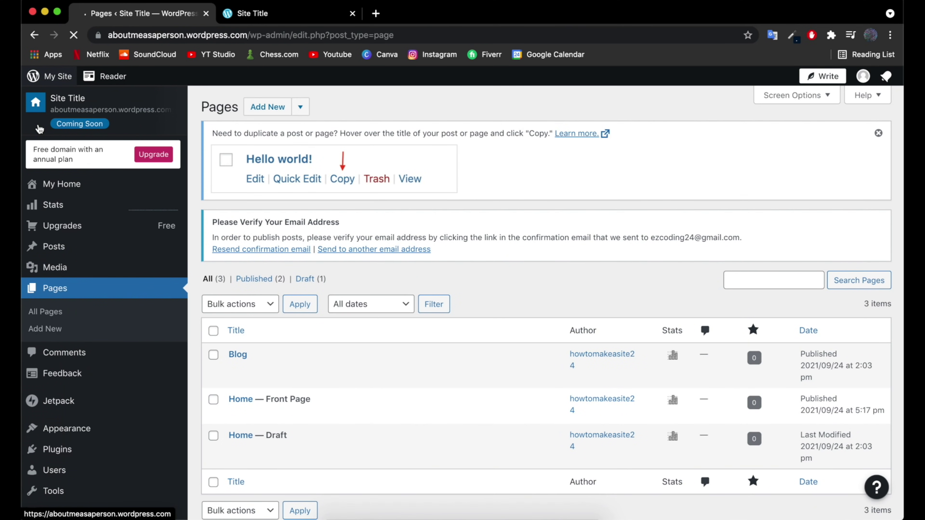
Step: Open the Primary navigation menu for customisation from the site's appearance settings
mouse_move(94, 256)
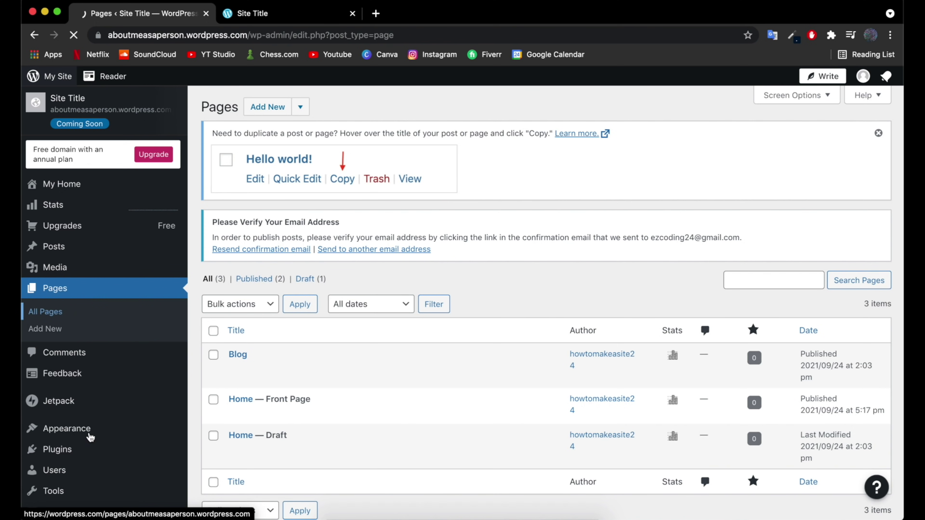
mouse_move(91, 434)
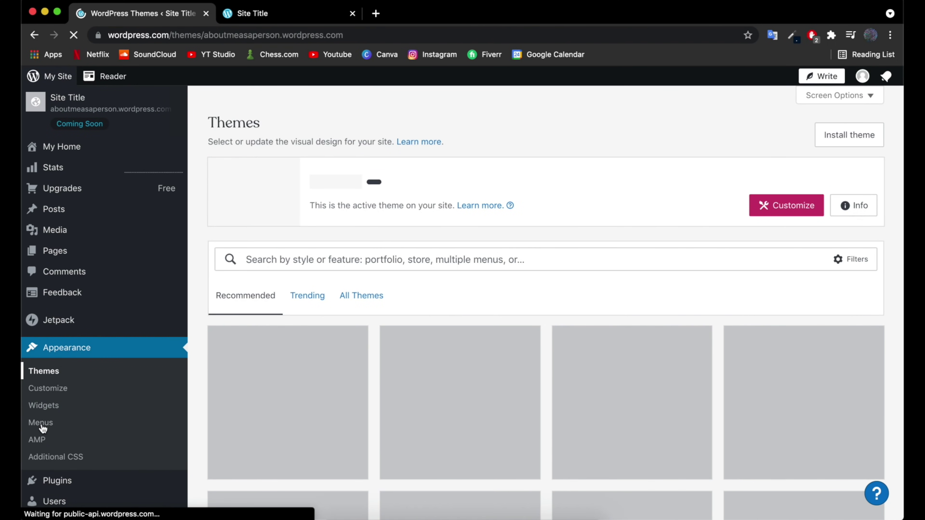
left_click(41, 423)
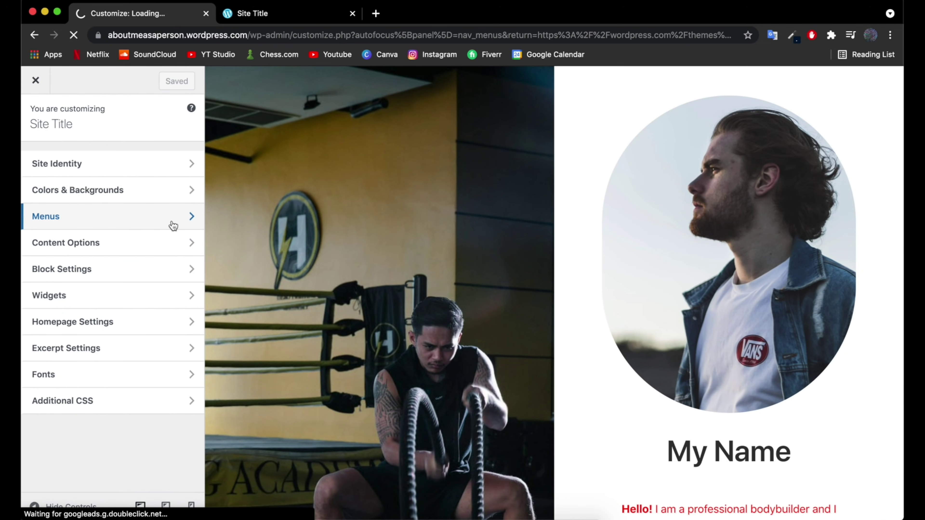
left_click(173, 226)
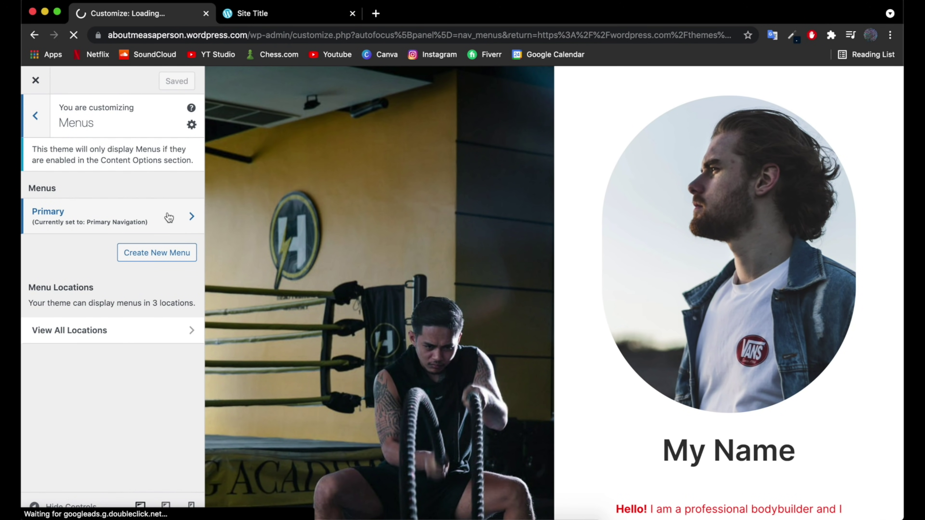
left_click(191, 218)
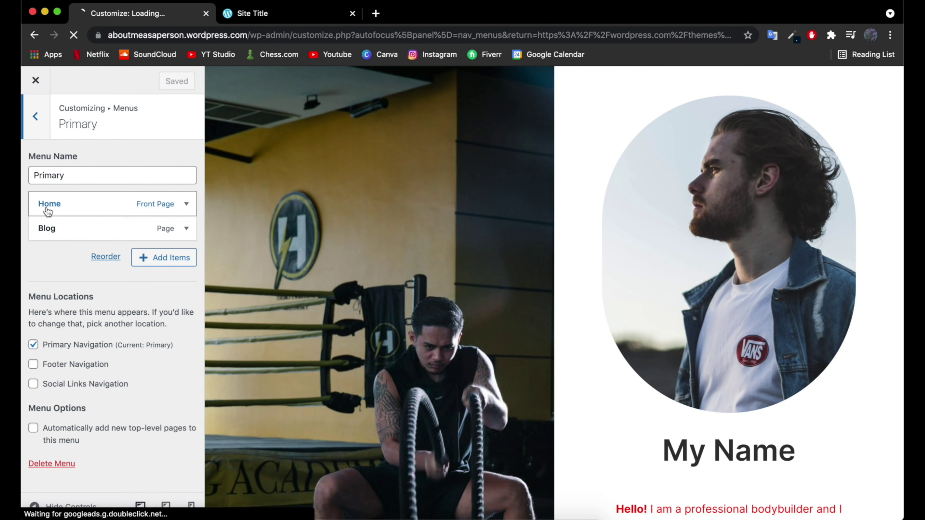
Step: Add the post Introduce Yourself (Example Post) as an item in the Primary menu
left_click(172, 262)
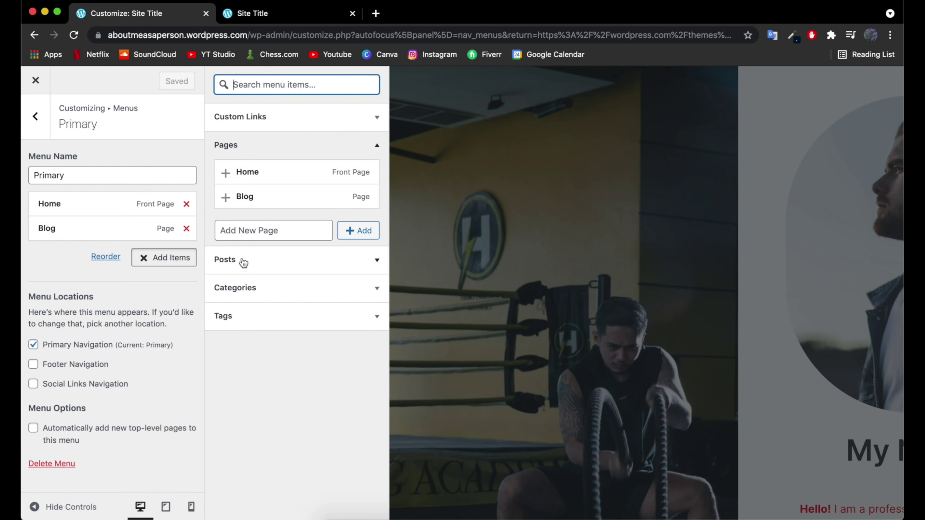
left_click(257, 268)
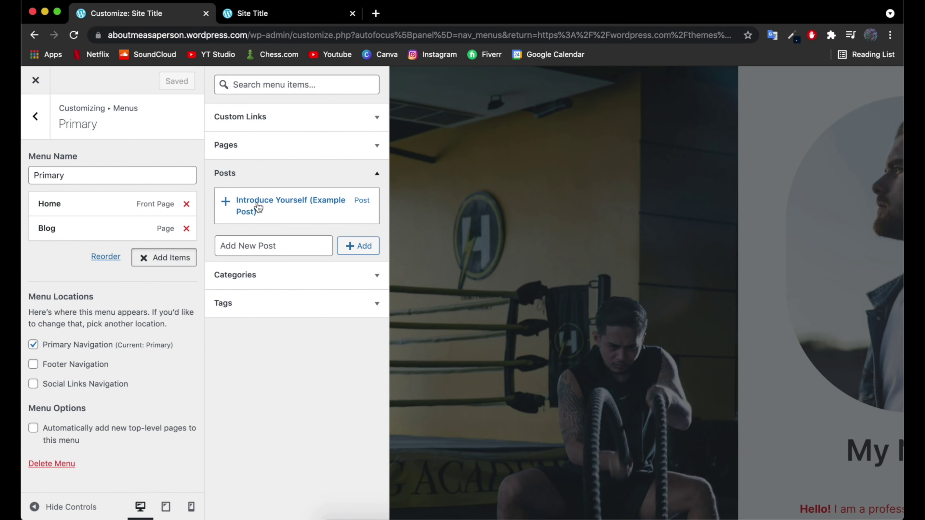
left_click(226, 202)
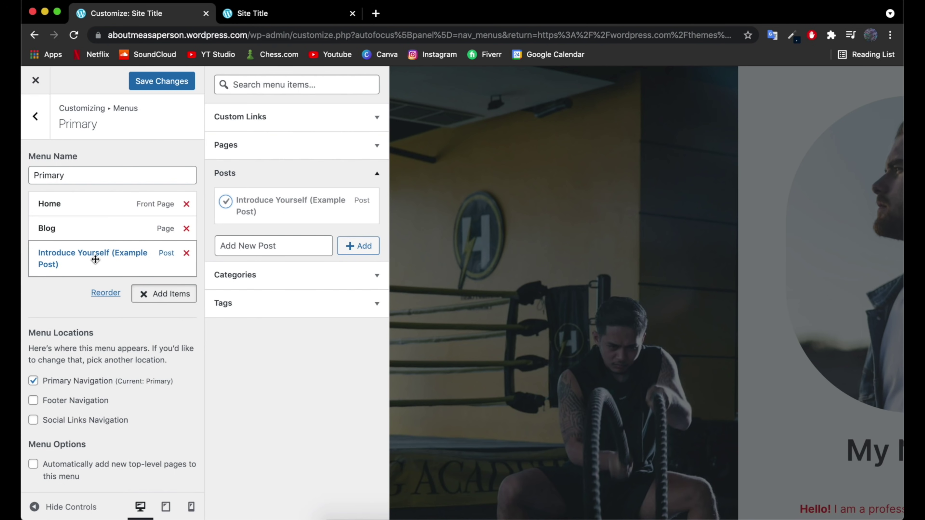
mouse_move(83, 254)
left_mouse_down()
mouse_move(19, 213)
mouse_move(68, 250)
left_mouse_up()
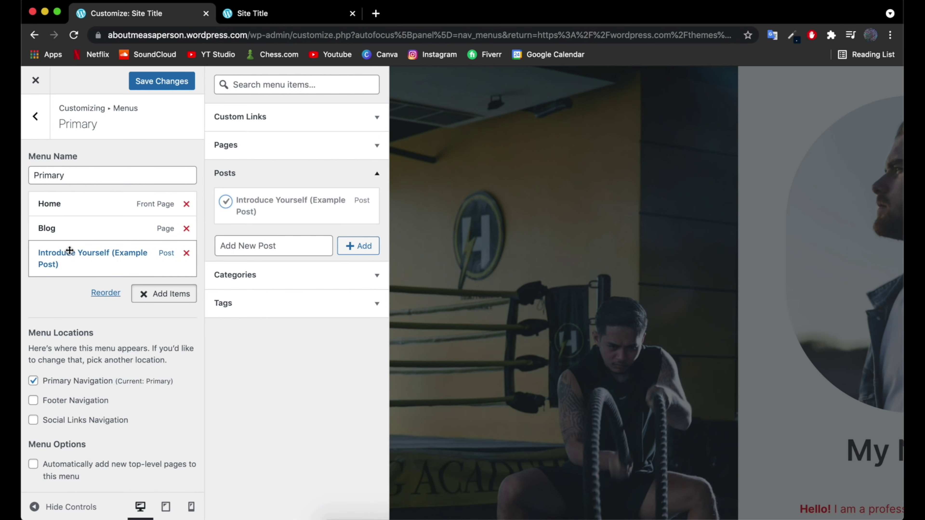
Step: Change the example post item's navigation label to Posts and save the menu changes
left_click(81, 257)
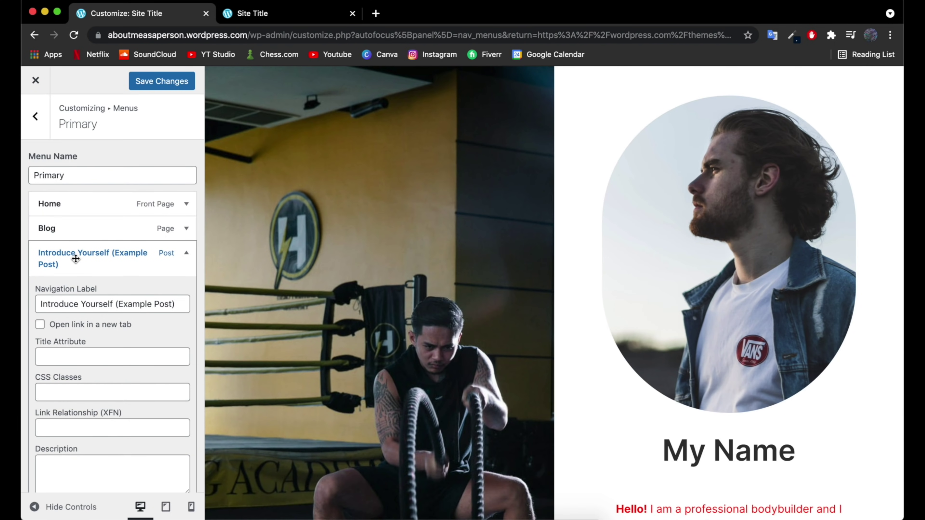
left_click_drag(37, 303, 184, 301)
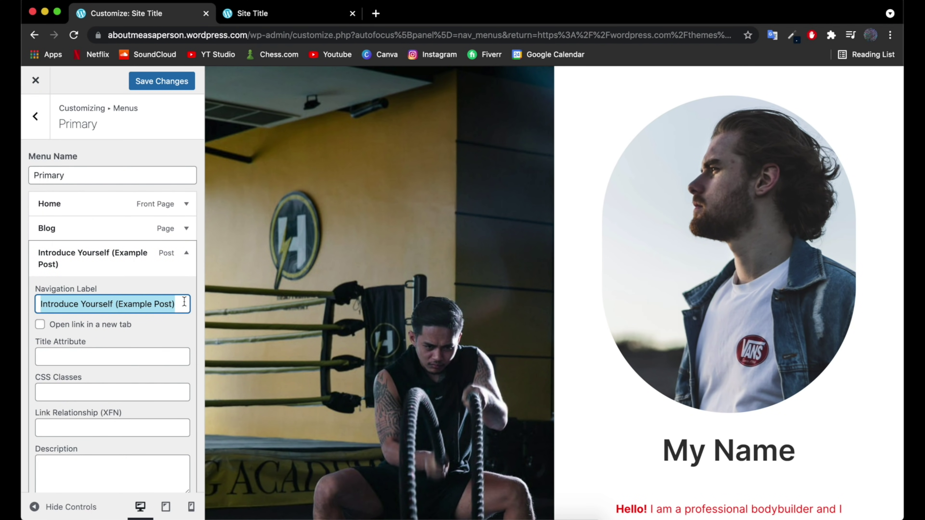
type("Posts")
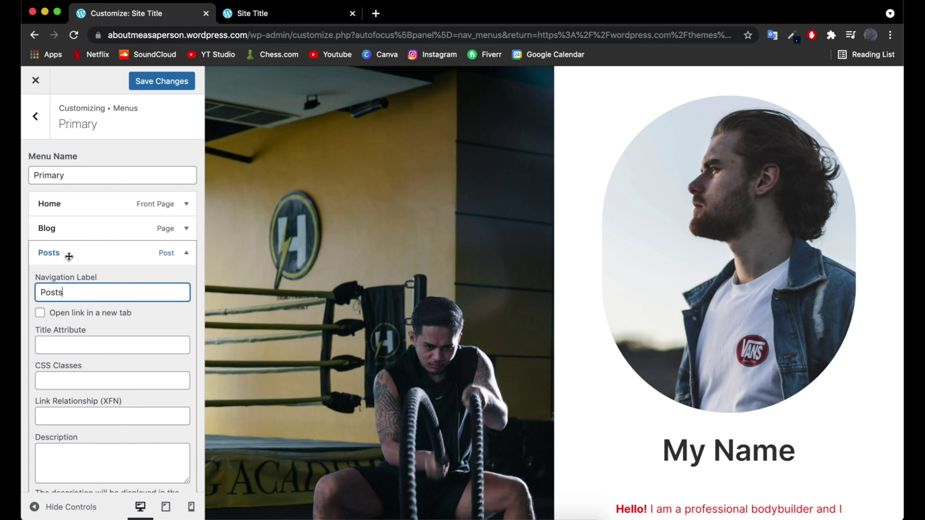
scroll(122, 324, "down", 5)
scroll(122, 325, "up", 2)
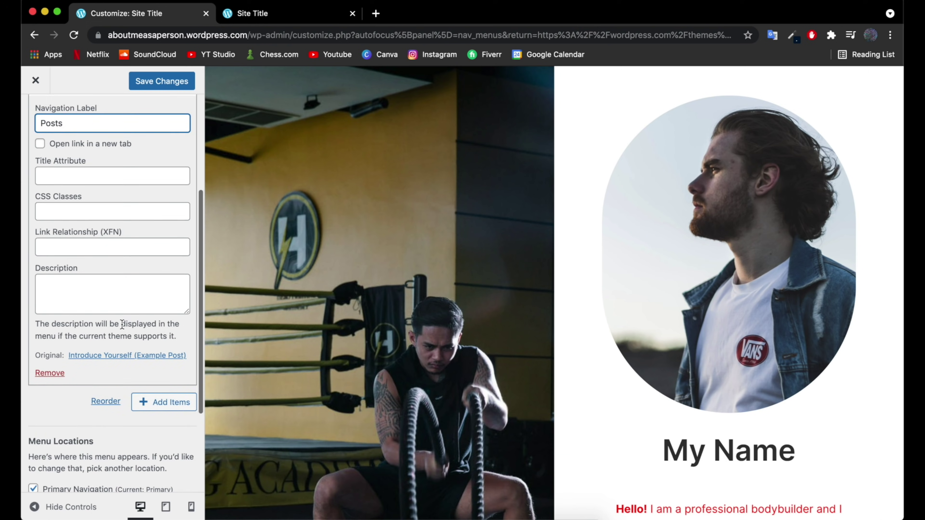
left_click(153, 82)
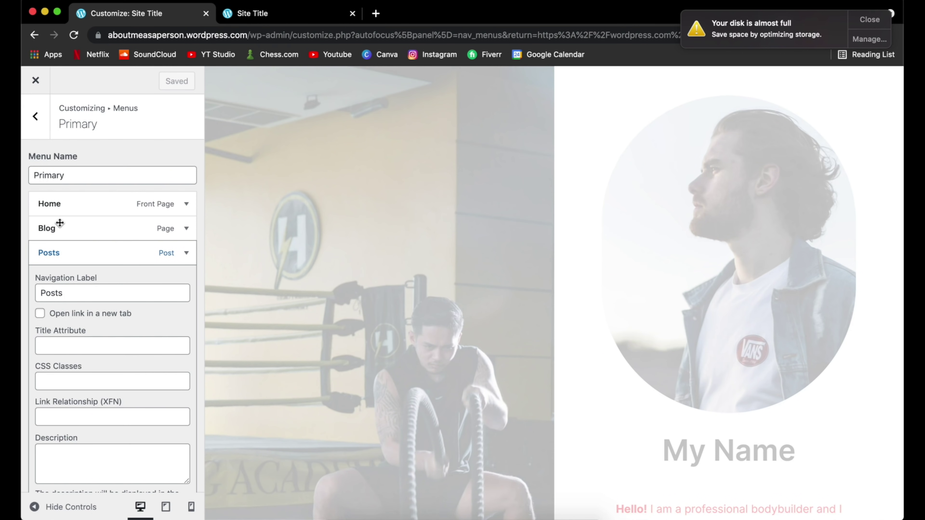
Step: Move the Posts item above Blog, nest Blog as a sub-item under Posts, and save the menu
left_click_drag(77, 257, 70, 229)
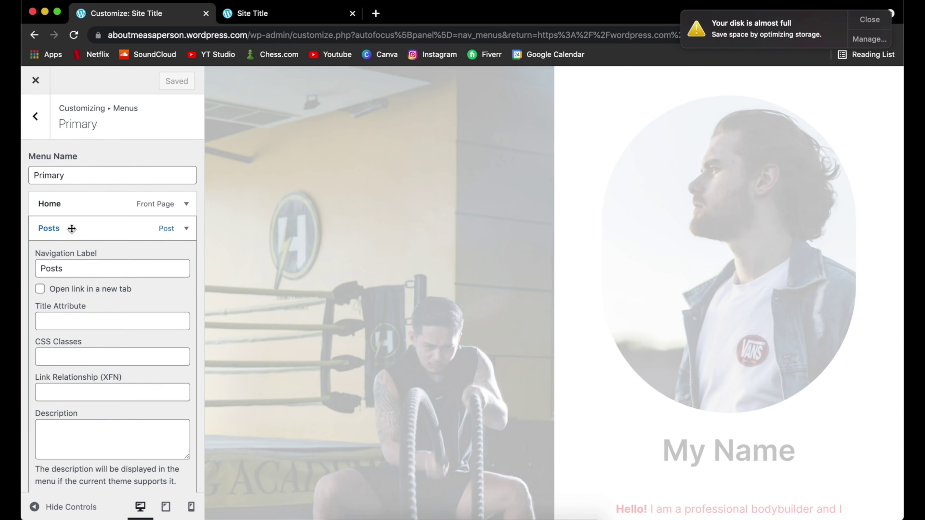
left_click(187, 230)
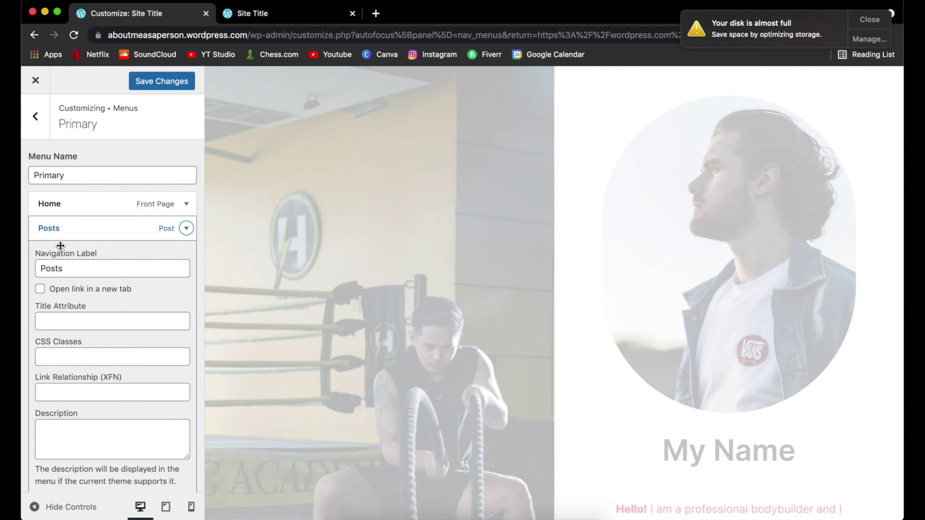
left_click(186, 228)
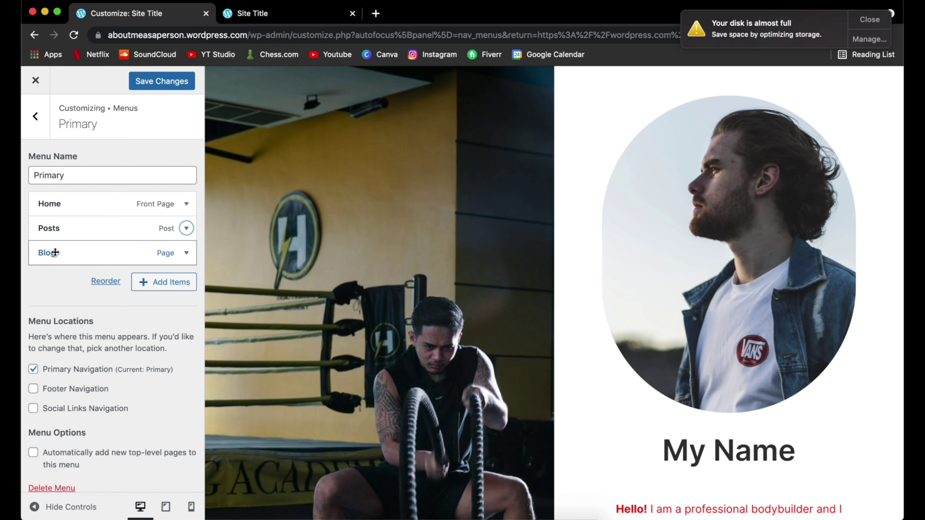
left_click_drag(55, 253, 67, 253)
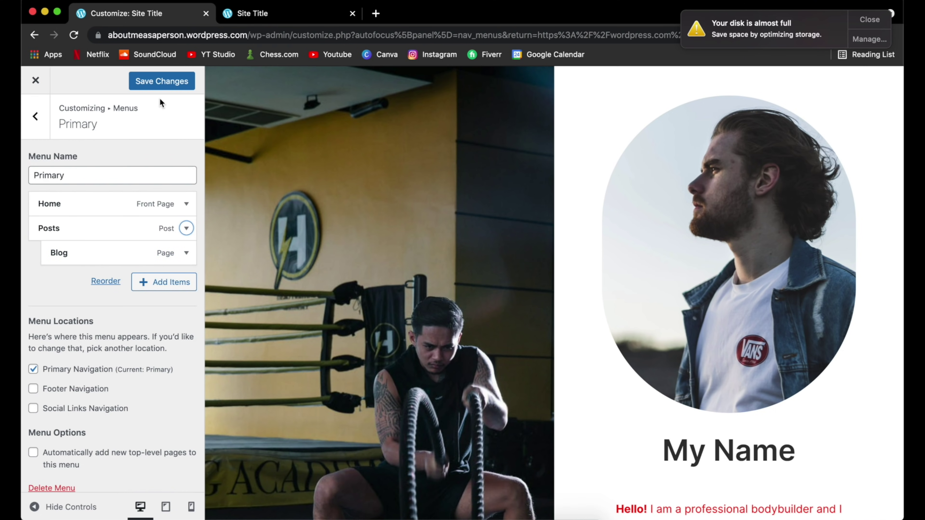
left_click(160, 84)
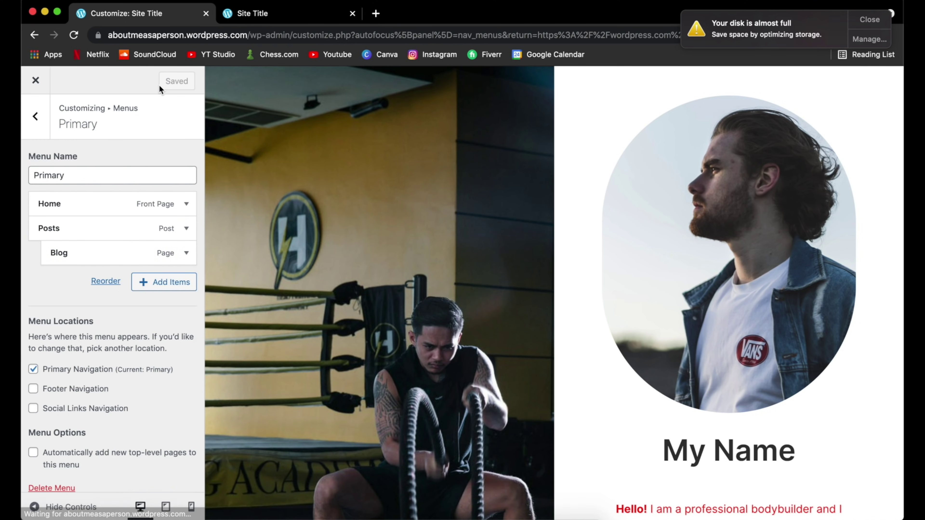
Step: Reload the homepage preview, close the developer tools, and look over the full desktop page for the navigation menu
left_click(275, 16)
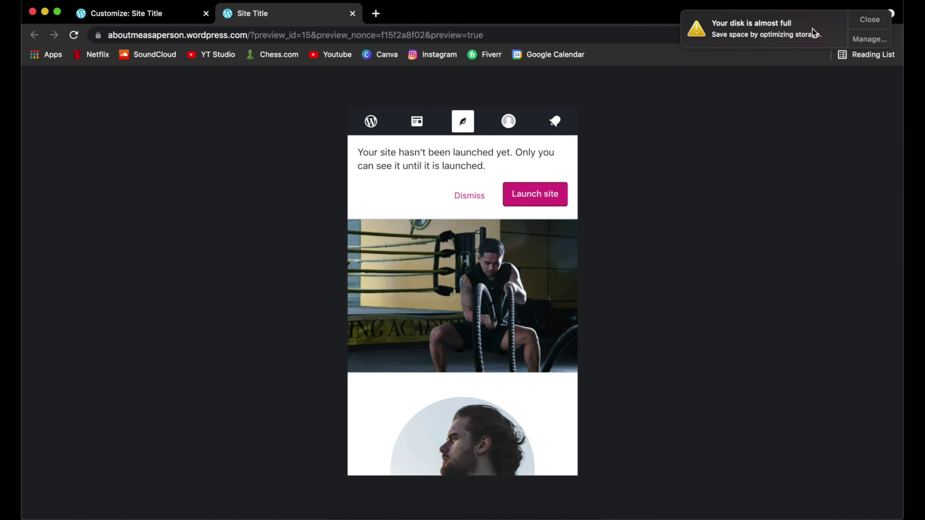
left_click(476, 34)
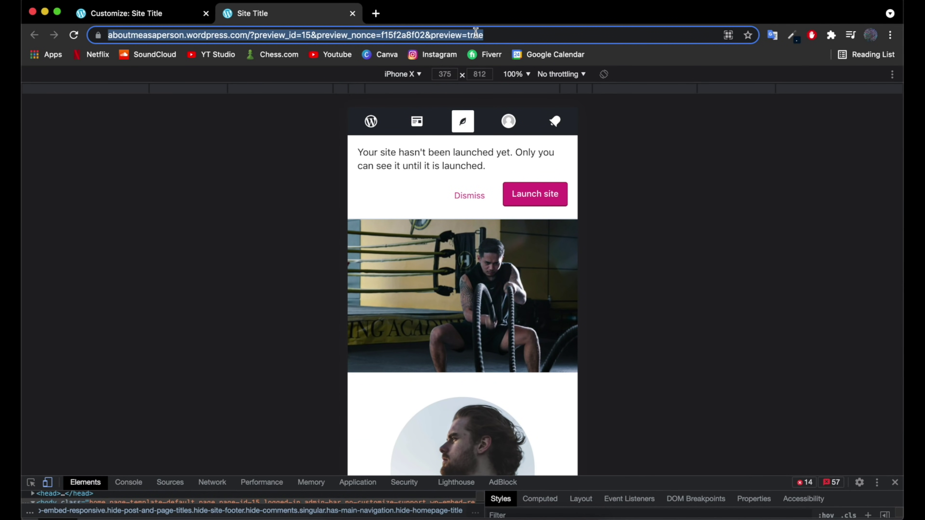
key("Return")
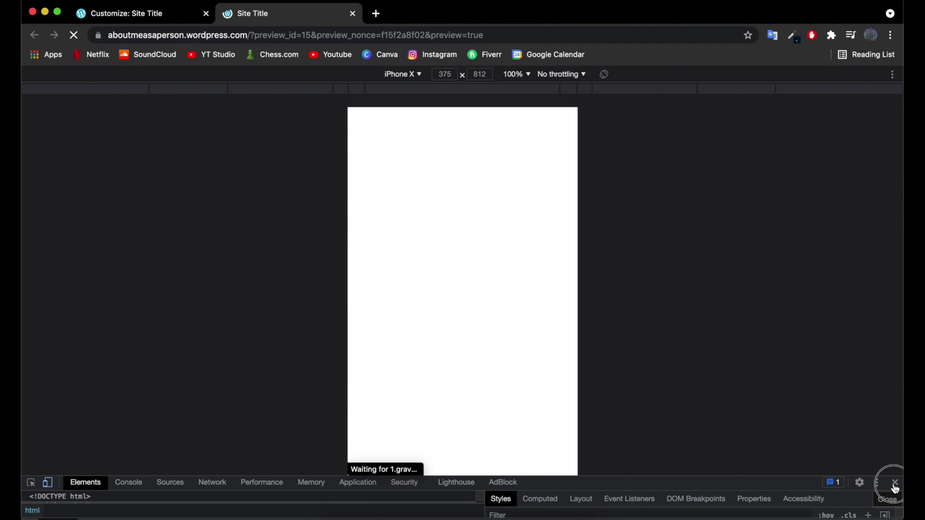
left_click(894, 485)
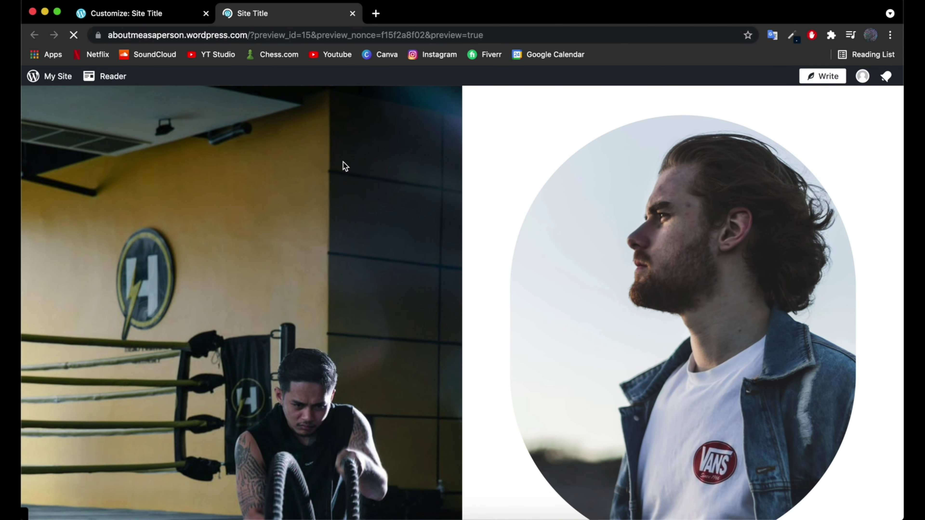
scroll(344, 176, "down", 10)
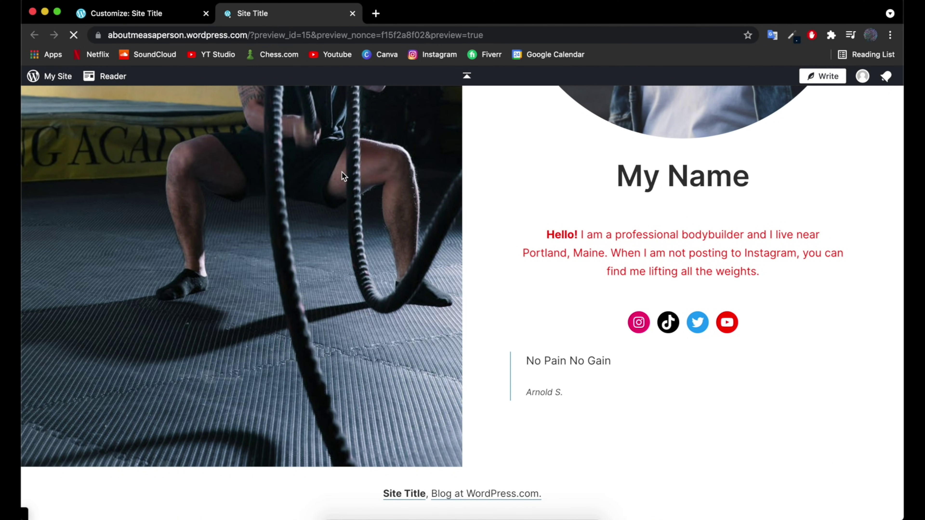
scroll(344, 176, "up", 7)
scroll(344, 177, "up", 4)
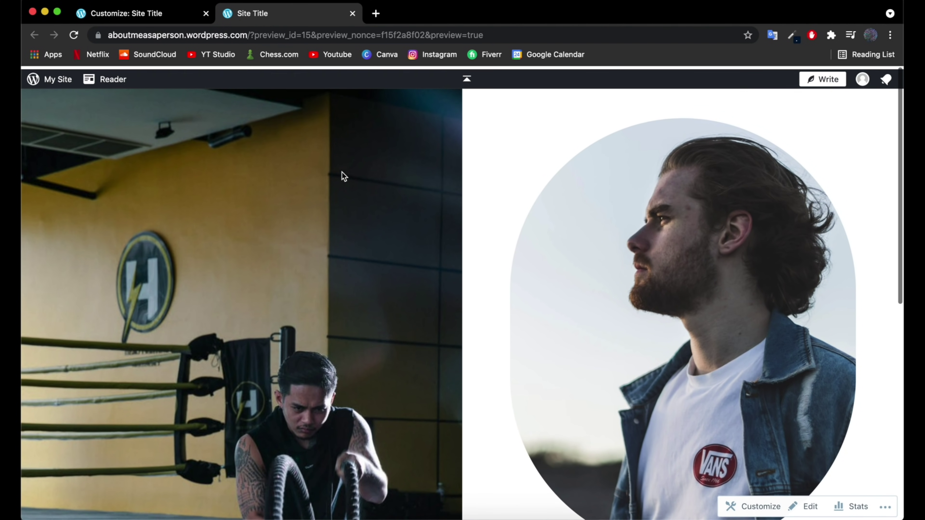
Step: Leave the menu customizer and open the homepage in the page editor from the site's My Home dashboard
left_click(104, 13)
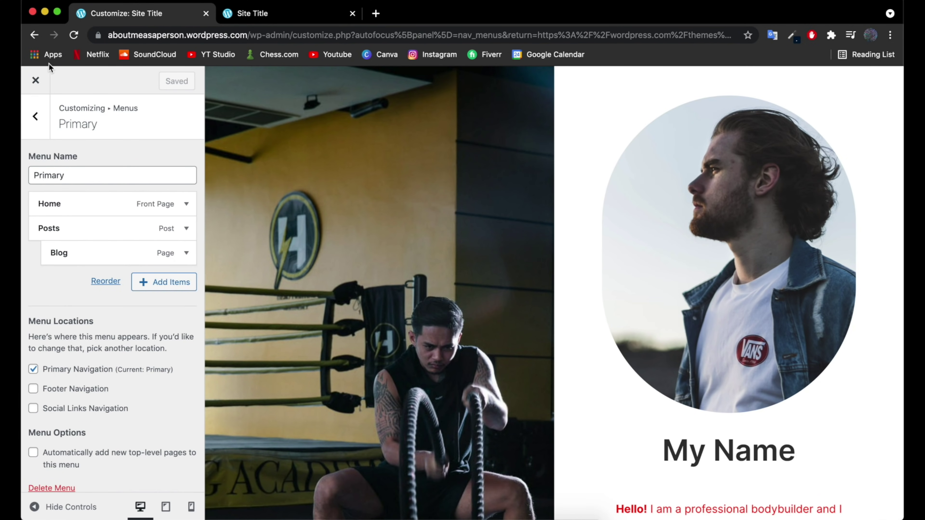
left_click(35, 80)
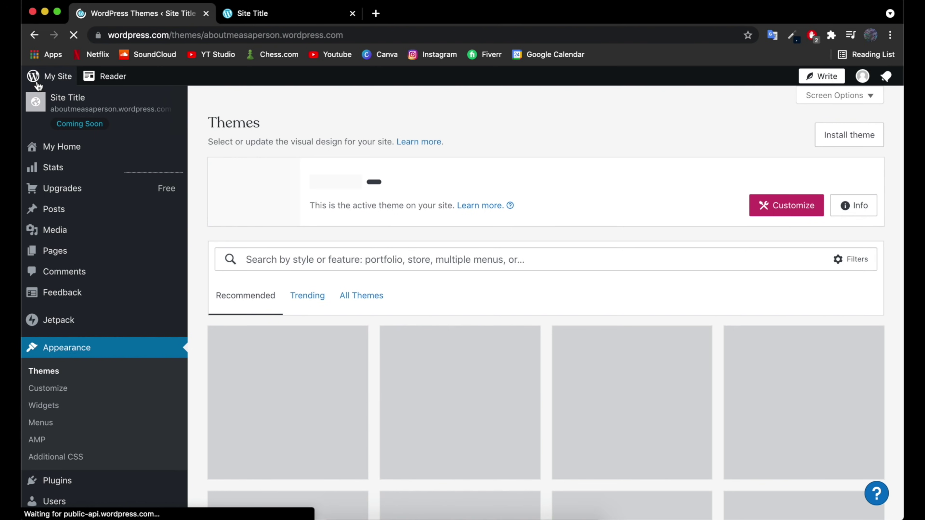
left_click(51, 147)
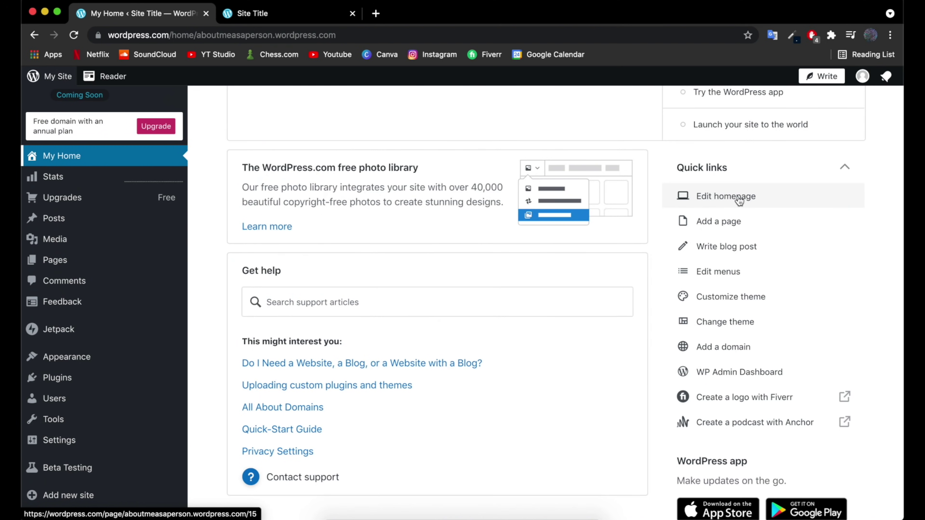
left_click(739, 200)
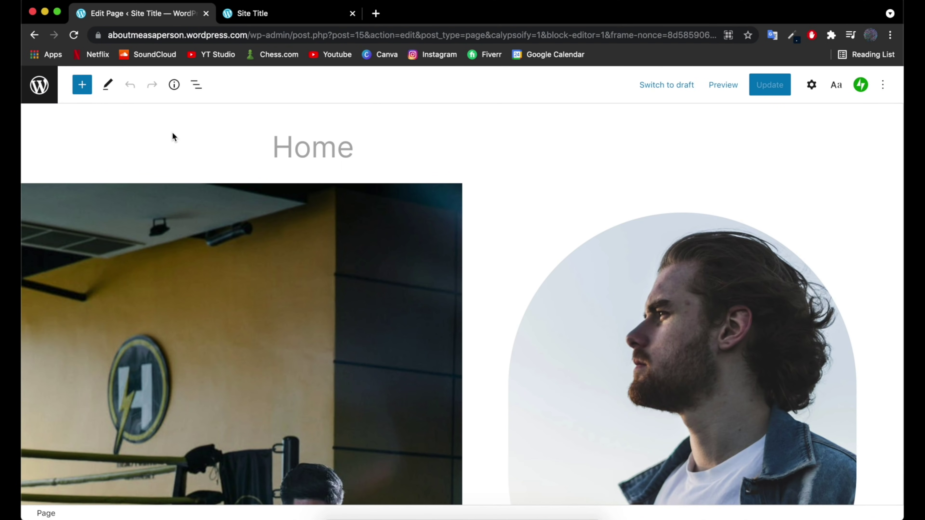
Step: Insert a Navigation block below the homepage content and fill it with the existing Primary menu
left_click(81, 85)
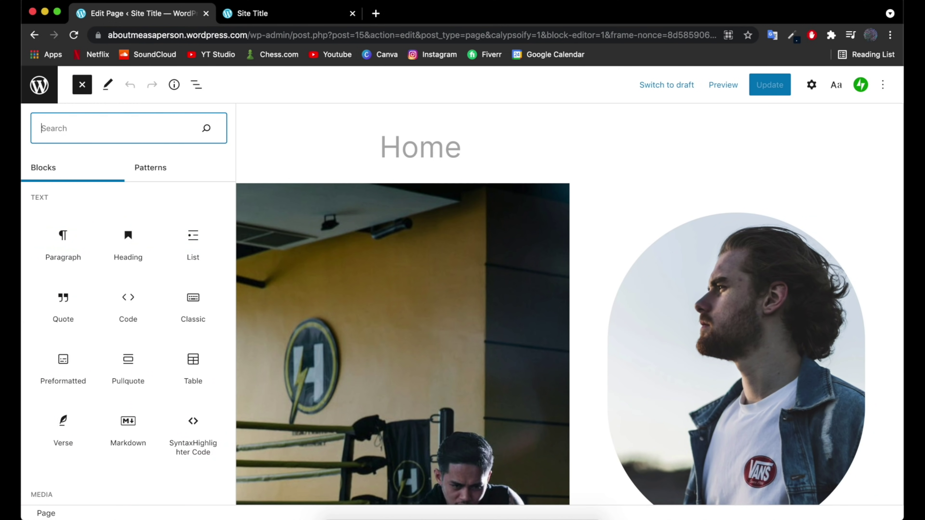
type("navi")
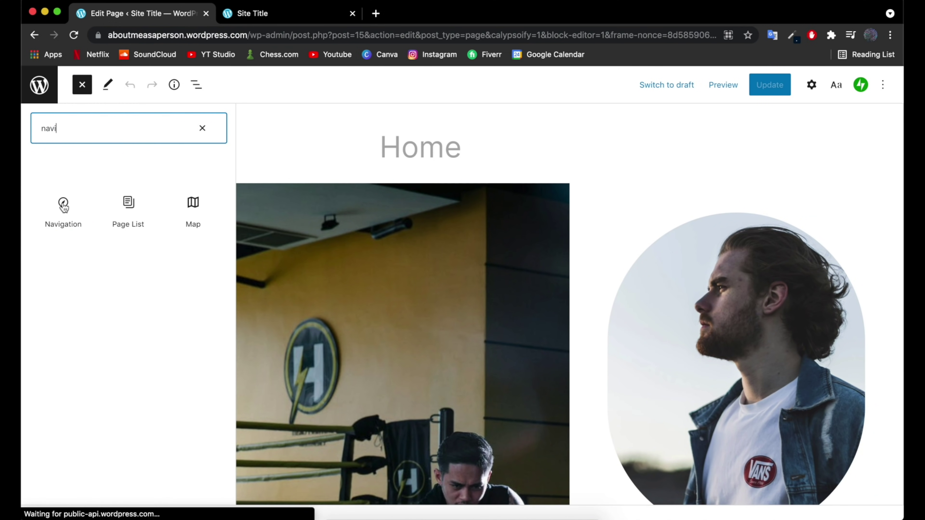
left_click(64, 211)
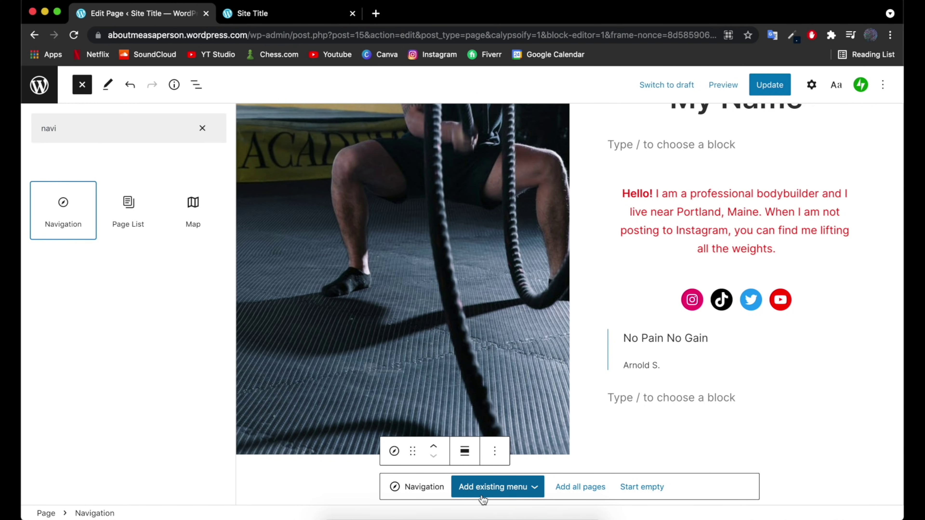
left_click(496, 487)
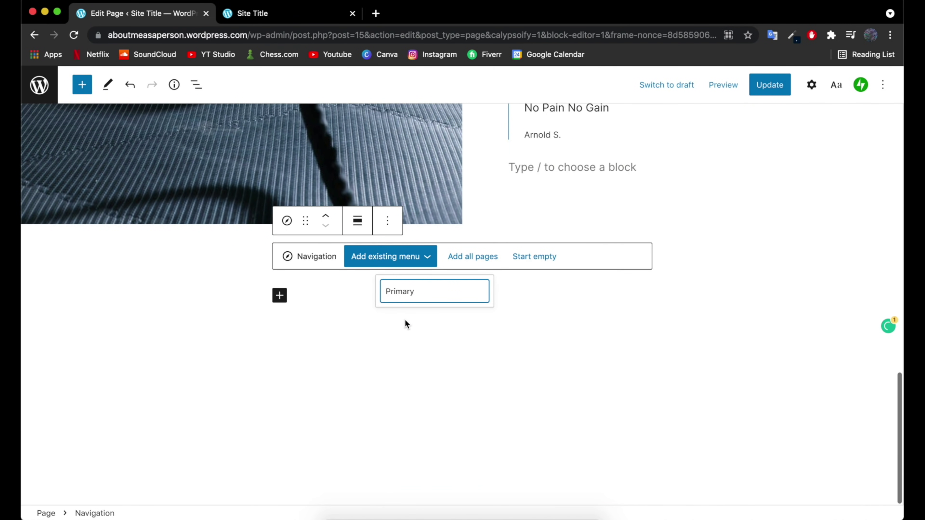
left_click(404, 293)
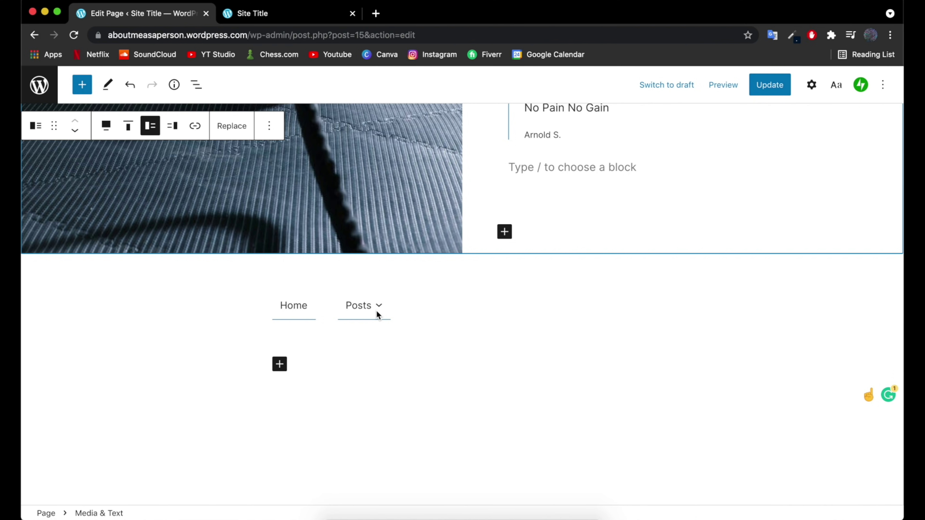
Step: Try placing the Home link after Posts in the Navigation block and return it to the first position
left_click(316, 307)
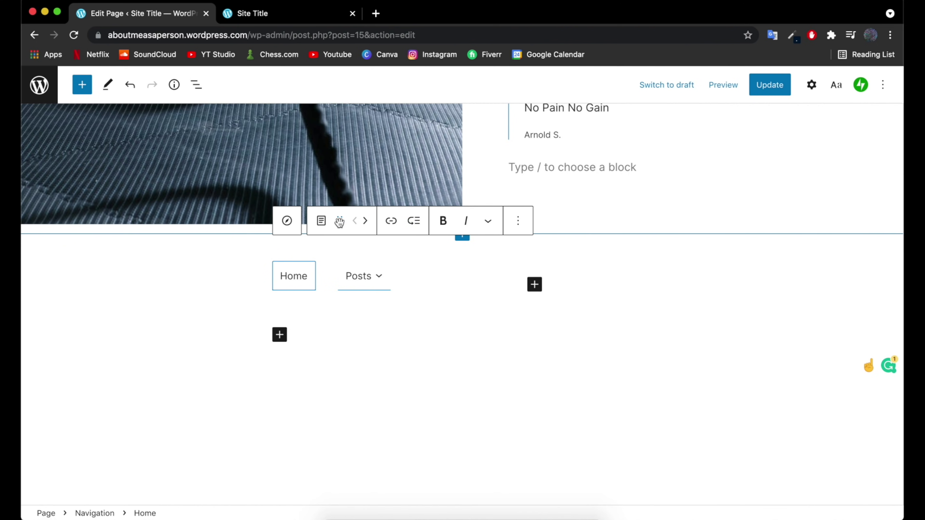
left_click_drag(340, 222, 330, 365)
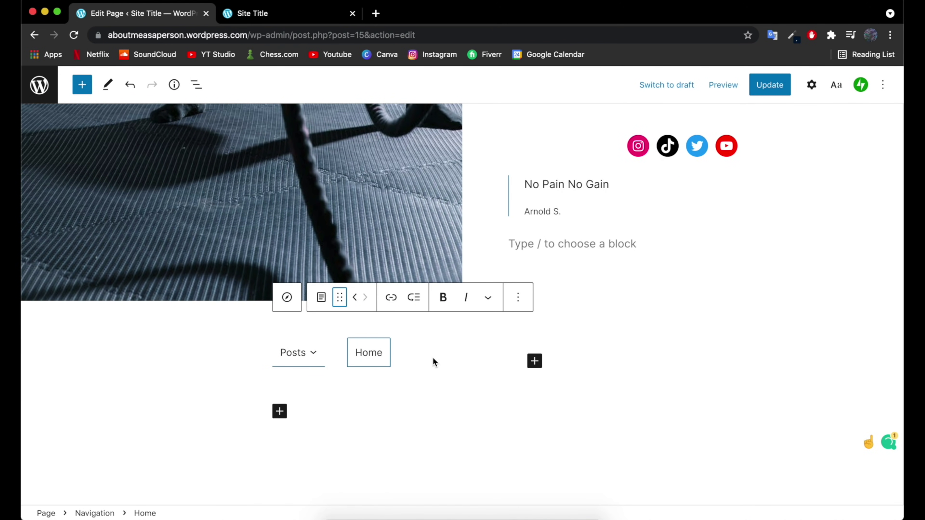
left_click(370, 348)
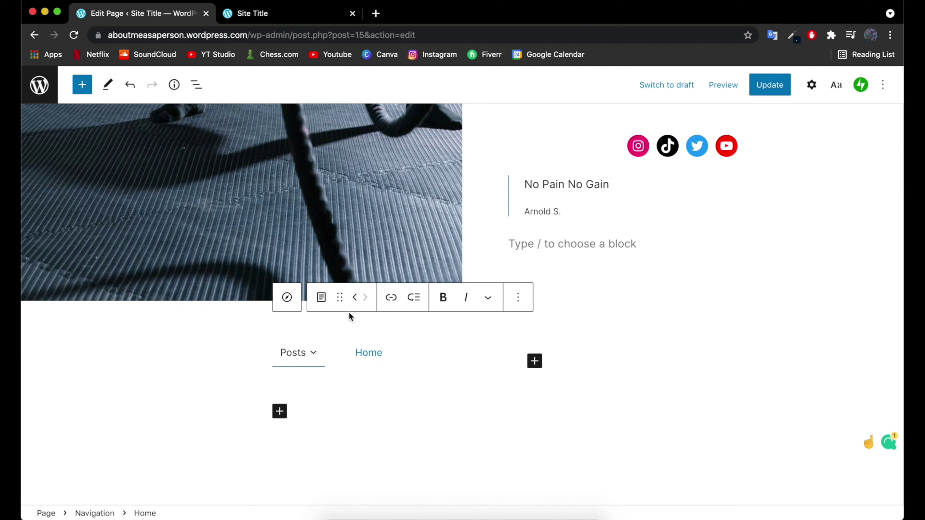
left_click_drag(338, 298, 269, 347)
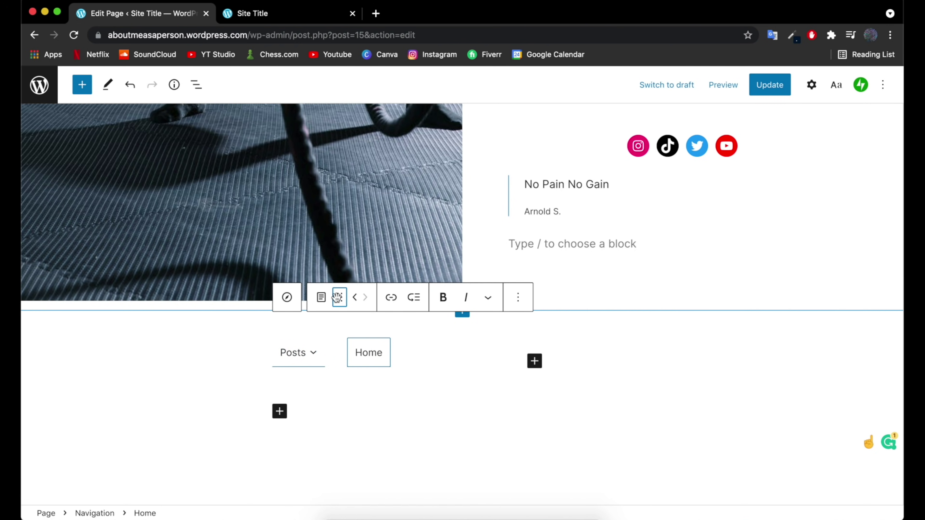
left_click_drag(339, 298, 267, 326)
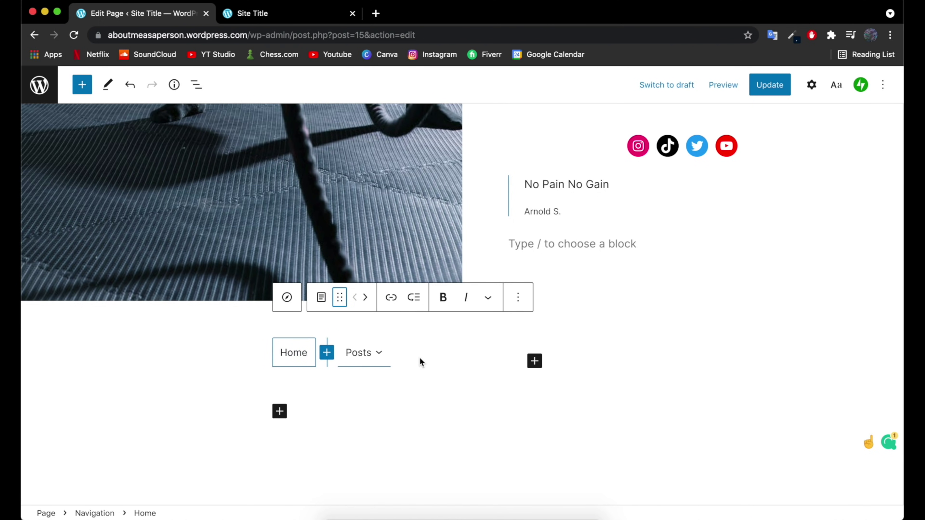
Step: Move the Navigation block above the Media & Text block, directly below the page title, and check its placement on the homepage
left_click(196, 85)
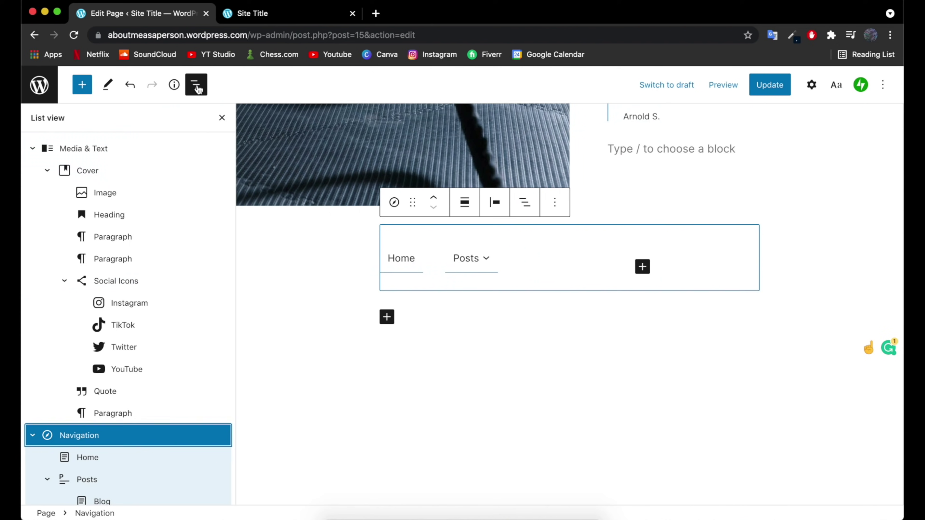
scroll(193, 339, "down", 1)
left_click(69, 425)
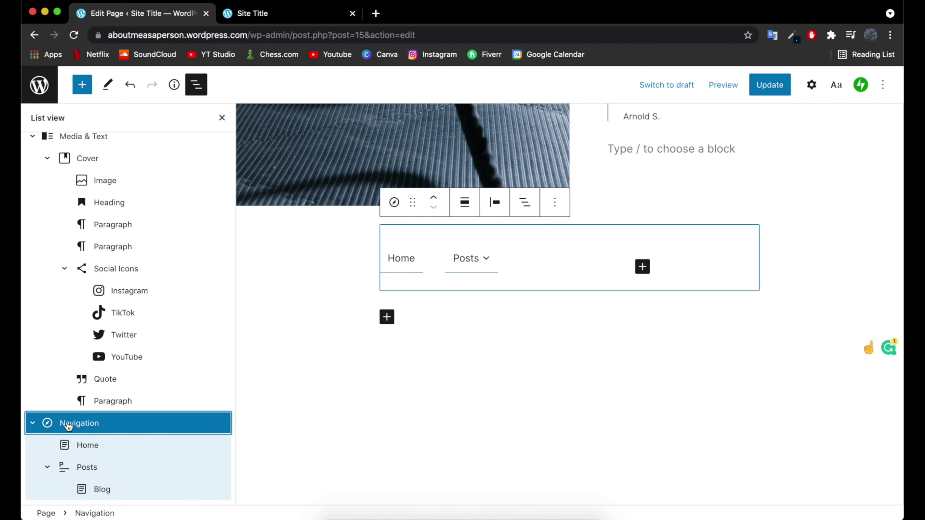
left_click_drag(69, 425, 59, 138)
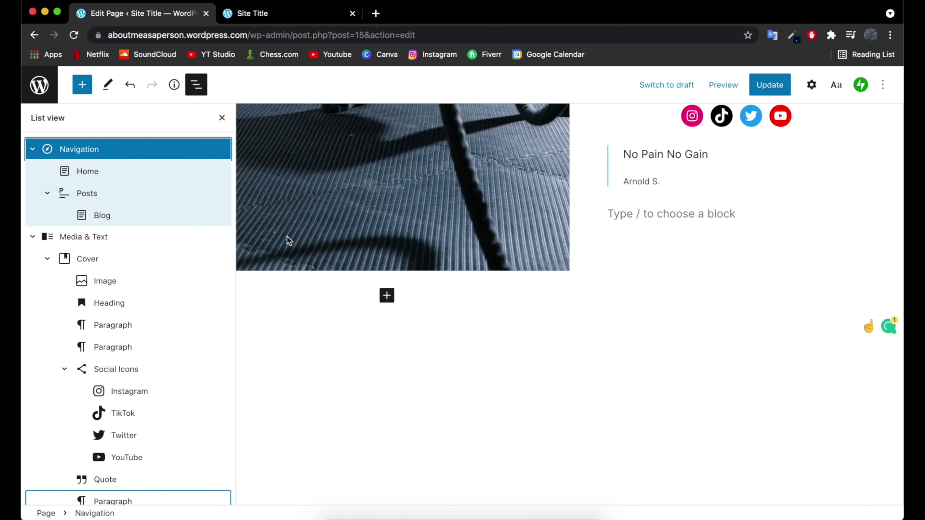
left_click(221, 117)
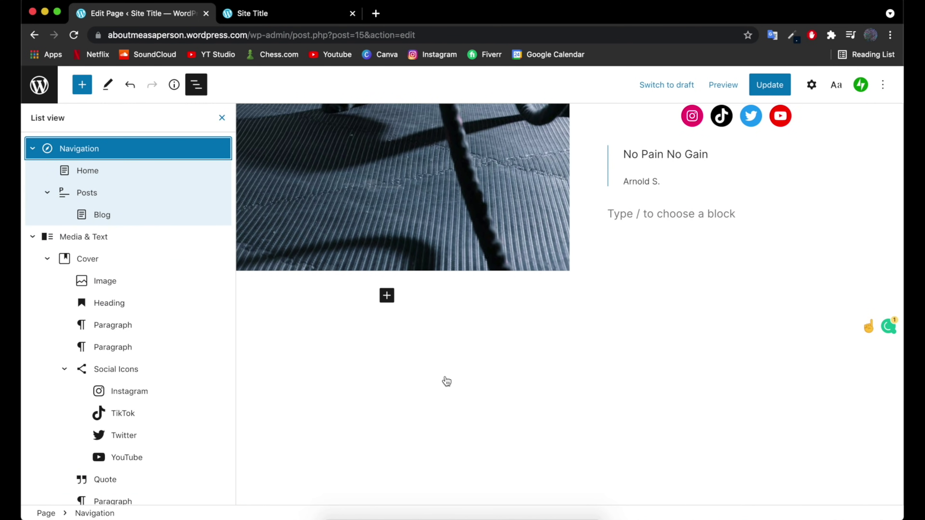
scroll(445, 376, "up", 5)
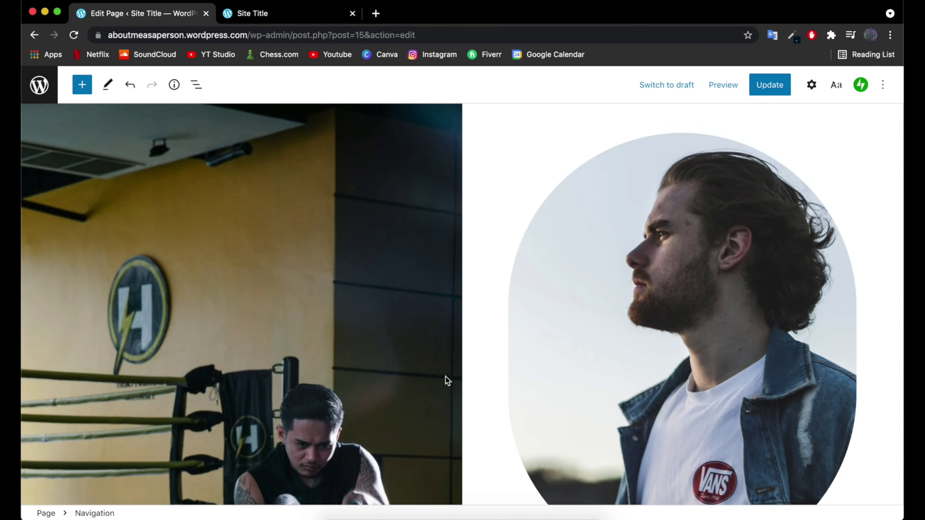
left_click(197, 331)
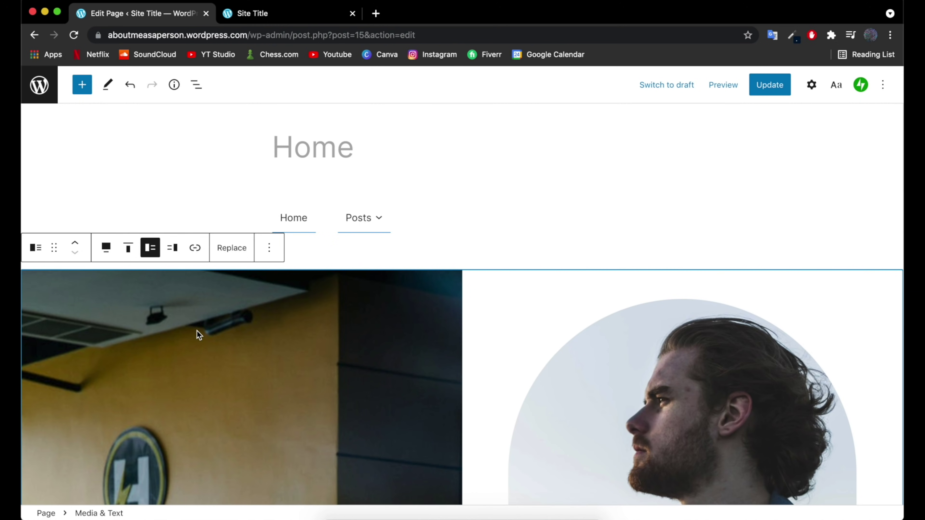
scroll(490, 374, "down", 3)
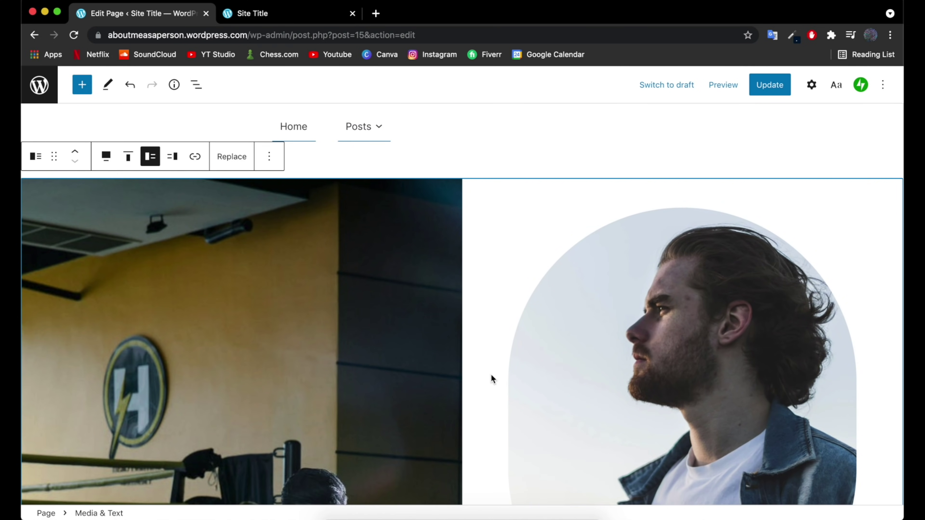